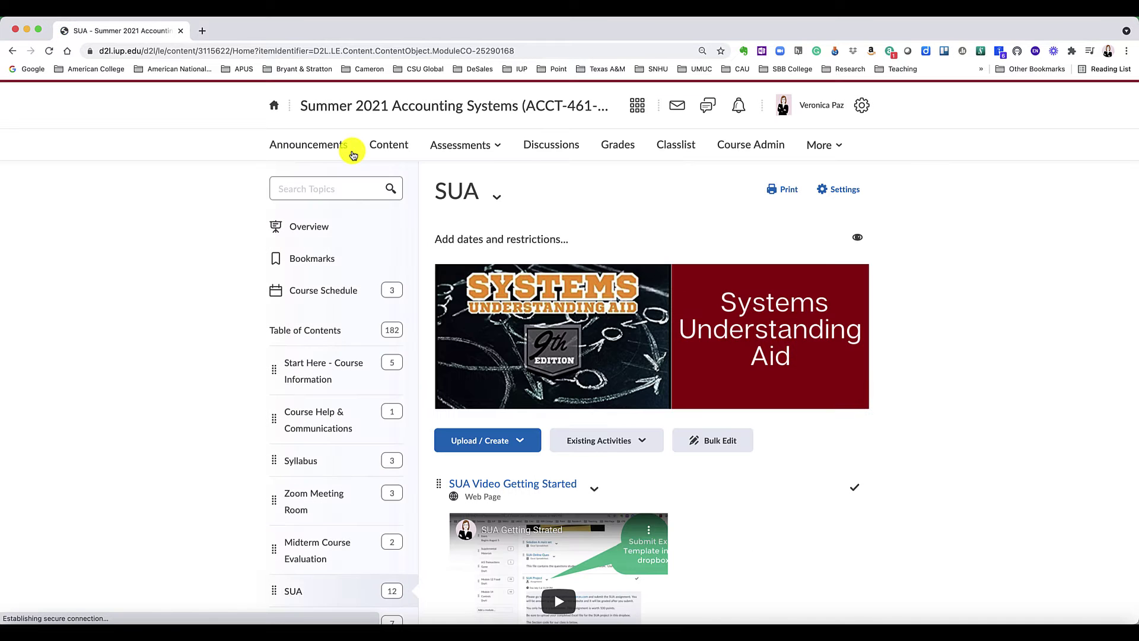
Step: Dismiss the calendar notification and scroll through the SUA module's videos and files
{"action": "scroll", "coordinate": [954, 343], "scroll_direction": "down", "scroll_amount": 3}
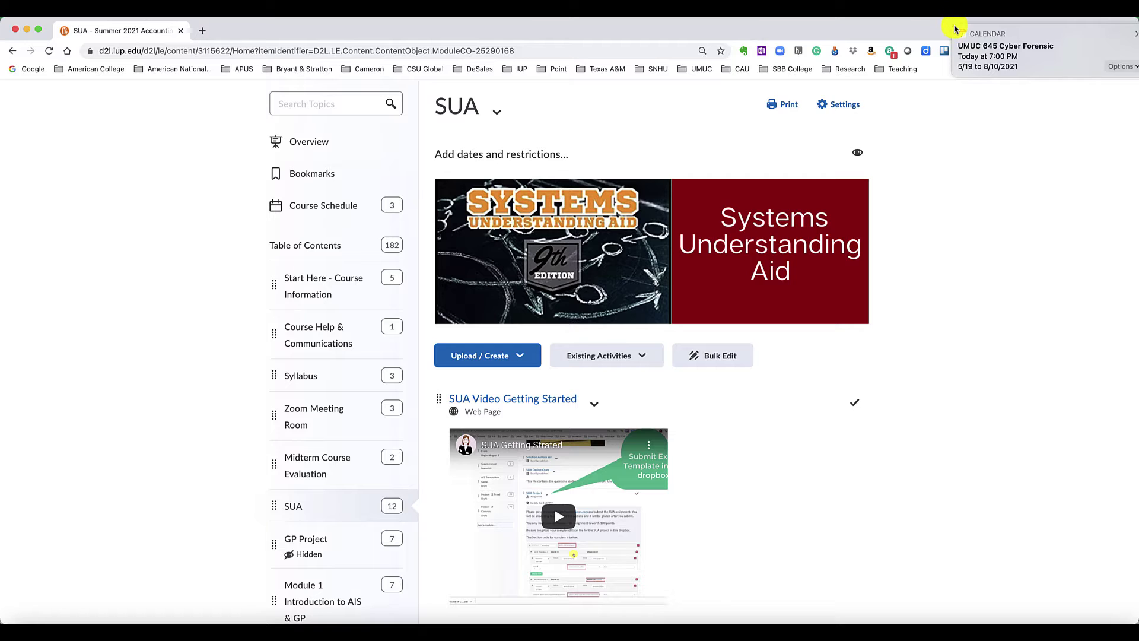
{"action": "left_click", "coordinate": [956, 30]}
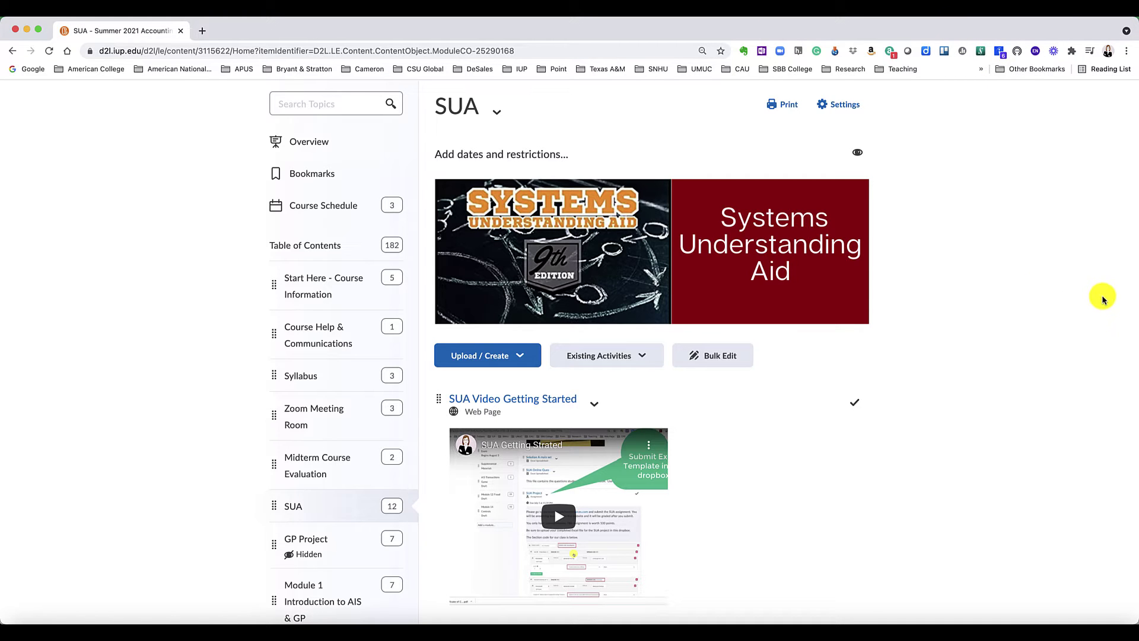
{"action": "scroll", "coordinate": [1041, 335], "scroll_direction": "down", "scroll_amount": 2}
{"action": "scroll", "coordinate": [1045, 334], "scroll_direction": "down", "scroll_amount": 5}
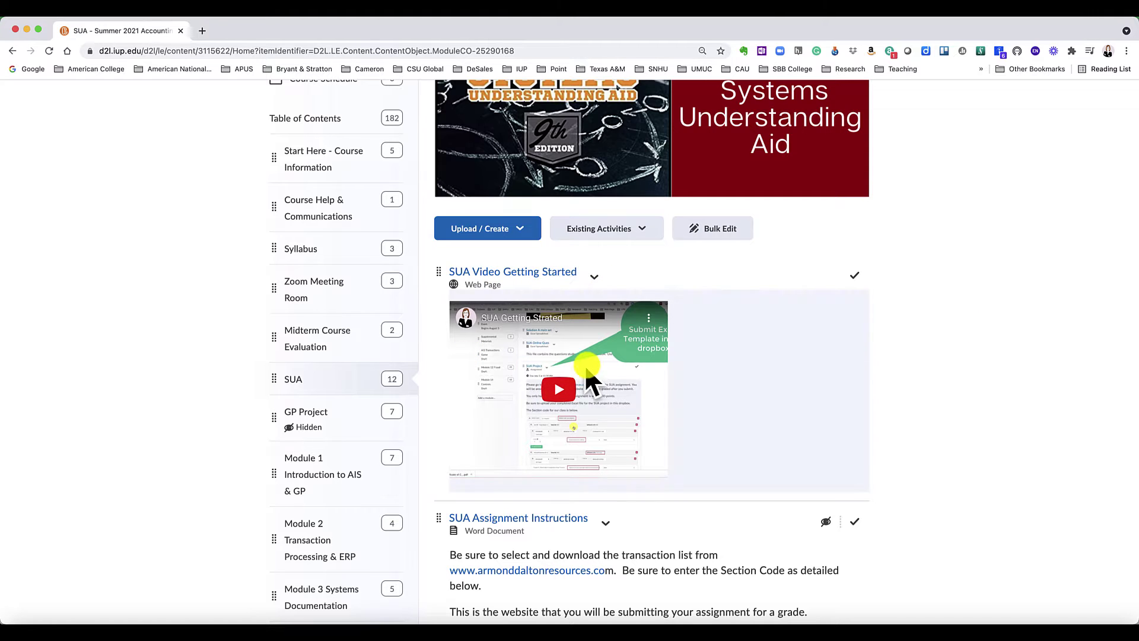
{"action": "scroll", "coordinate": [788, 360], "scroll_direction": "down", "scroll_amount": 7}
{"action": "scroll", "coordinate": [789, 362], "scroll_direction": "down", "scroll_amount": 20}
{"action": "scroll", "coordinate": [788, 361], "scroll_direction": "down", "scroll_amount": 16}
{"action": "scroll", "coordinate": [789, 362], "scroll_direction": "down", "scroll_amount": 2}
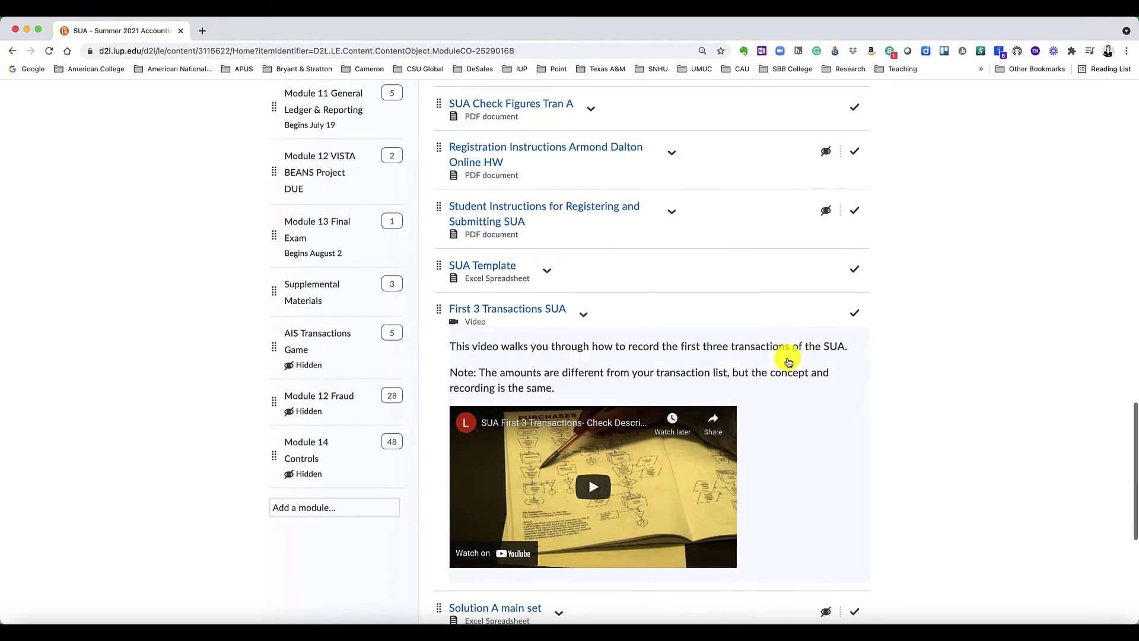
{"action": "scroll", "coordinate": [527, 247], "scroll_direction": "up", "scroll_amount": 9}
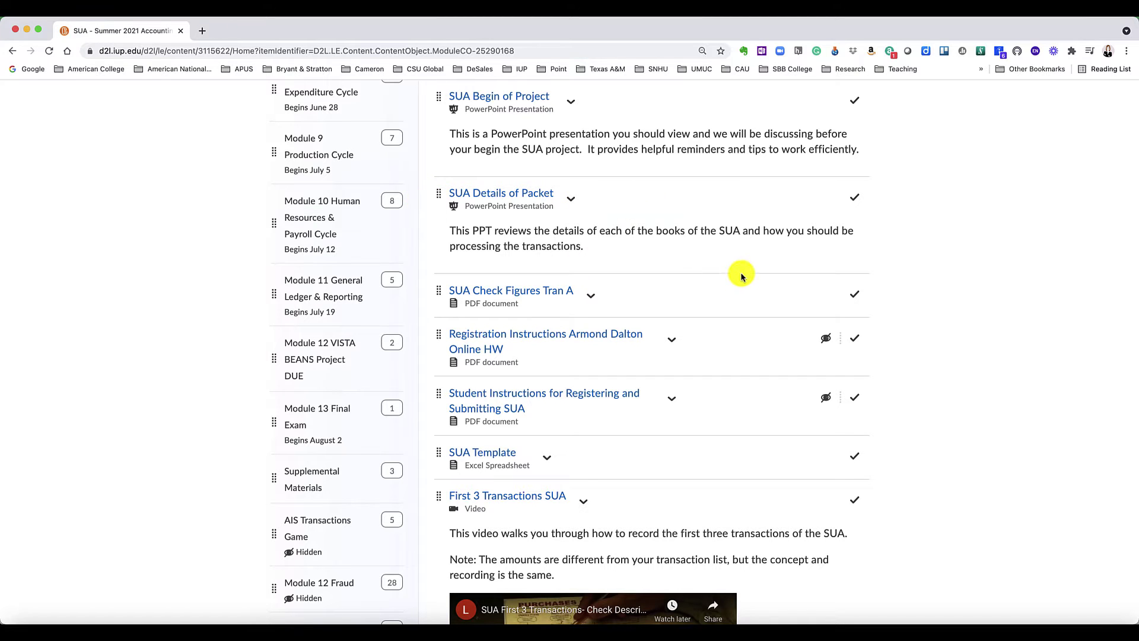
{"action": "scroll", "coordinate": [578, 221], "scroll_direction": "down", "scroll_amount": 3}
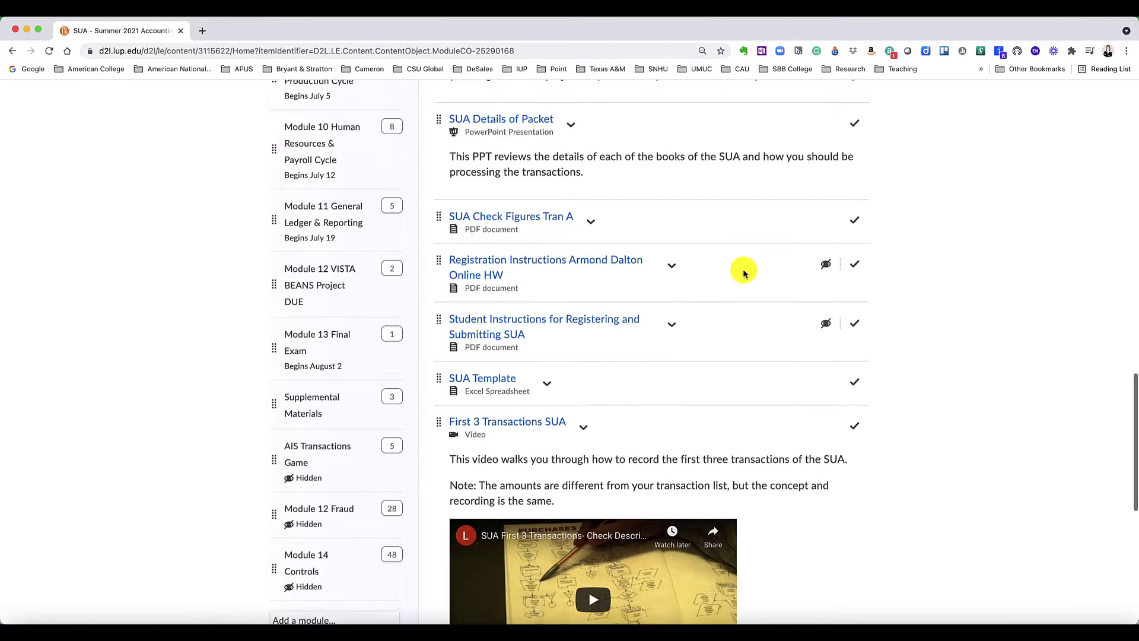
{"action": "scroll", "coordinate": [744, 272], "scroll_direction": "down", "scroll_amount": 5}
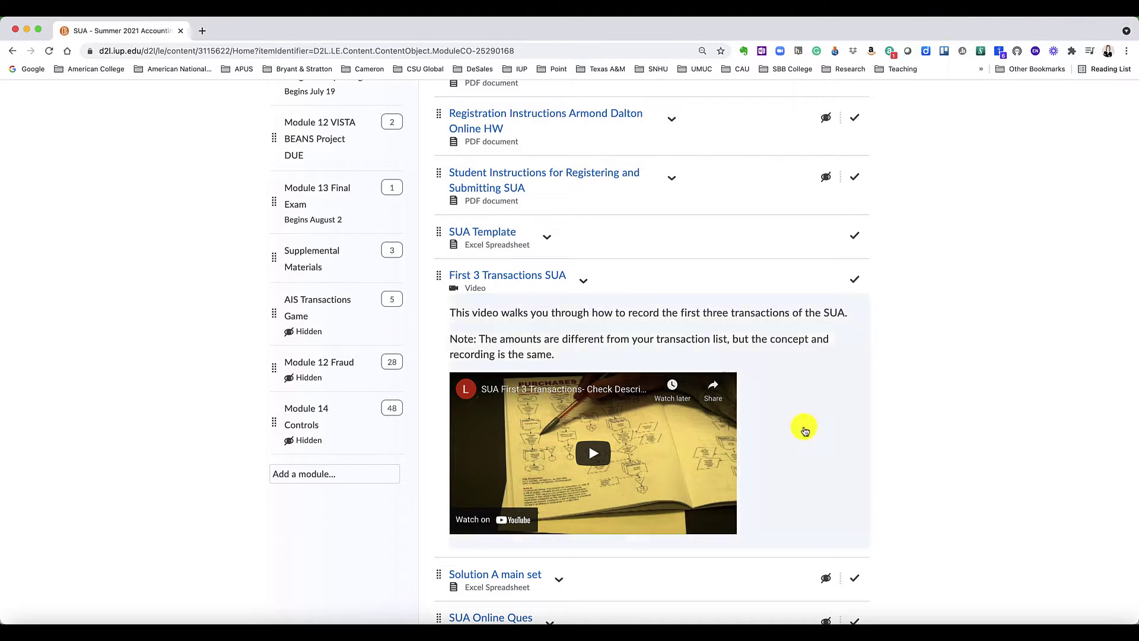
{"action": "scroll", "coordinate": [798, 408], "scroll_direction": "down", "scroll_amount": 5}
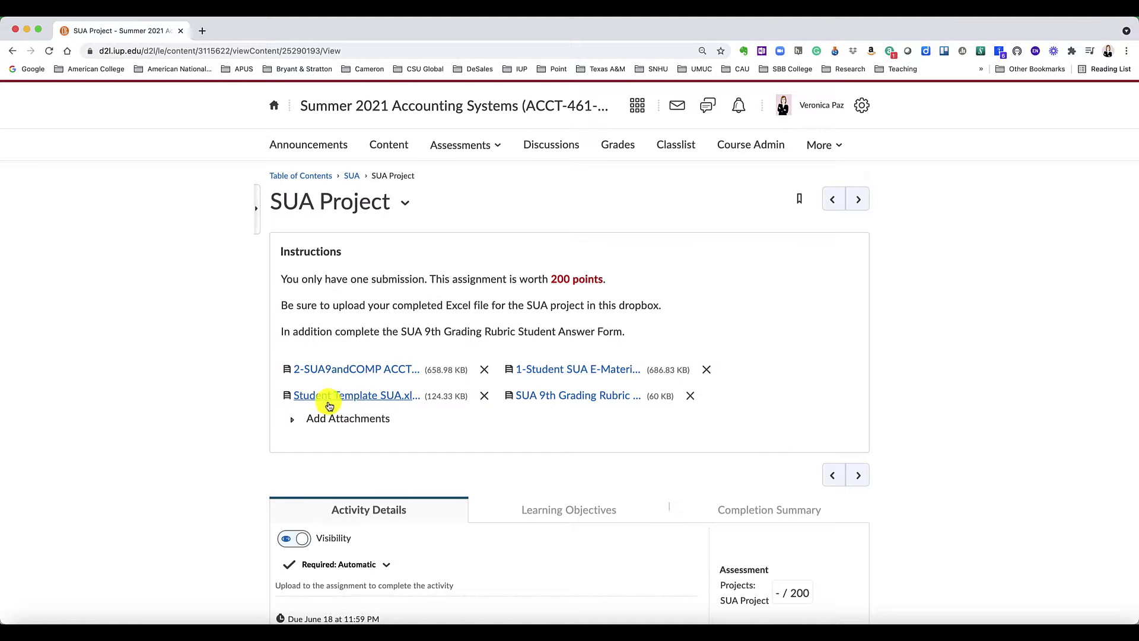
{"action": "scroll", "coordinate": [315, 403], "scroll_direction": "down", "scroll_amount": 1}
{"action": "scroll", "coordinate": [325, 397], "scroll_direction": "down", "scroll_amount": 1}
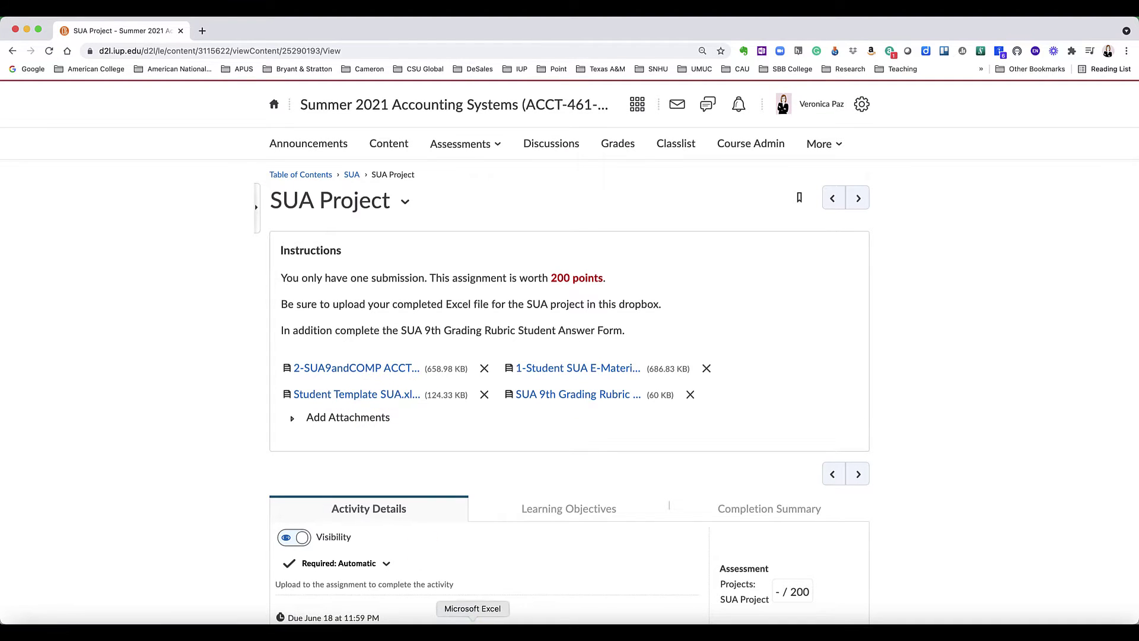
Step: Switch to the rubric workbook and check the Points and Trial Balances sheets, selecting cells E2, C2 and E3
{"action": "left_click", "coordinate": [473, 620]}
{"action": "scroll", "coordinate": [444, 275], "scroll_direction": "down", "scroll_amount": 1}
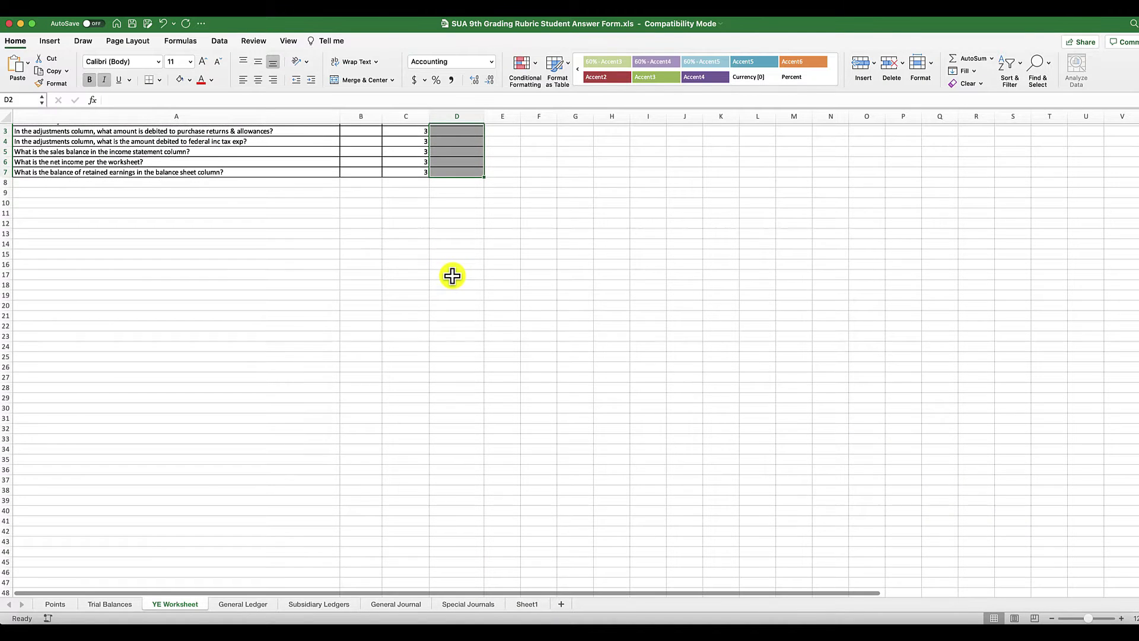
{"action": "scroll", "coordinate": [452, 275], "scroll_direction": "up", "scroll_amount": 1}
{"action": "left_click", "coordinate": [53, 604]}
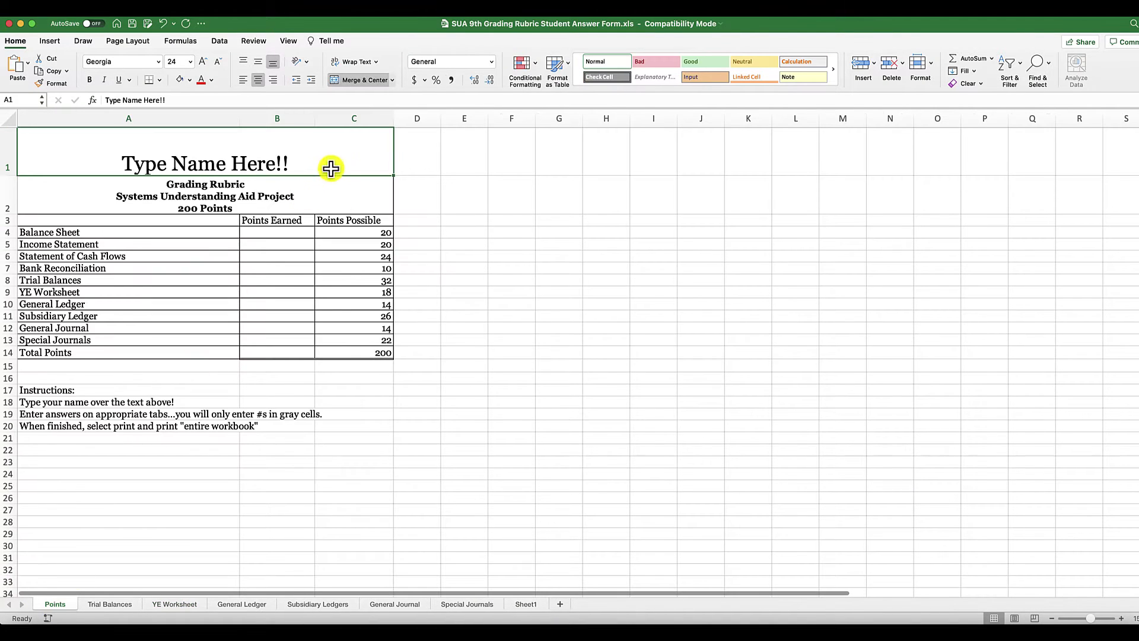
{"action": "left_click", "coordinate": [108, 604]}
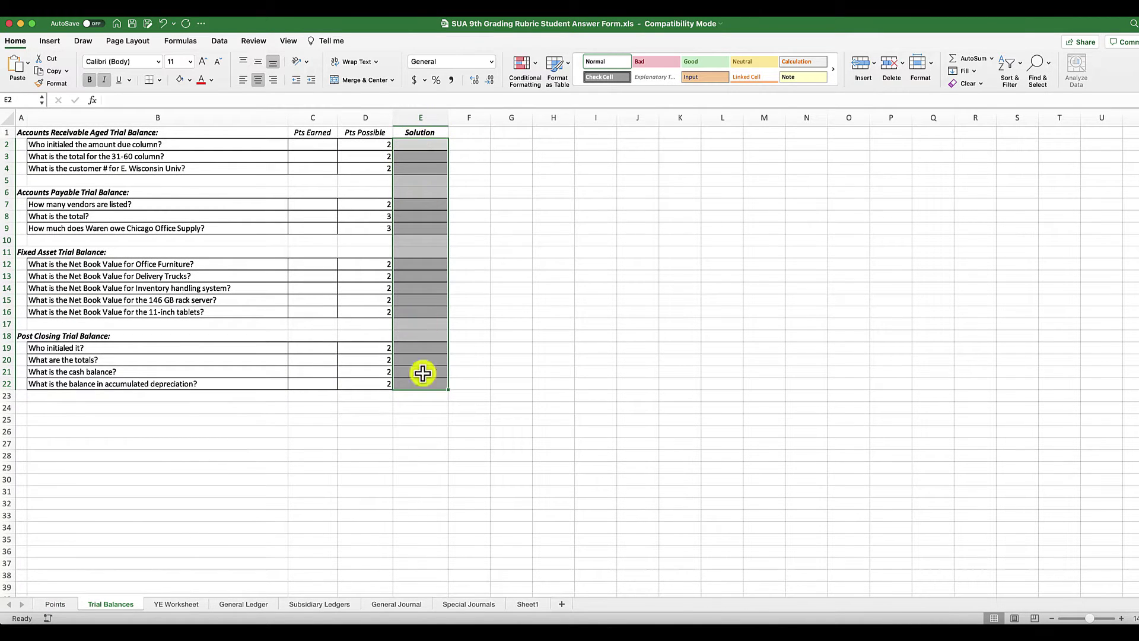
{"action": "left_click", "coordinate": [421, 145]}
{"action": "scroll", "coordinate": [303, 140], "scroll_direction": "right", "scroll_amount": 1}
{"action": "left_click", "coordinate": [304, 144]}
{"action": "left_click", "coordinate": [413, 154]}
{"action": "scroll", "coordinate": [309, 189], "scroll_direction": "right", "scroll_amount": 1}
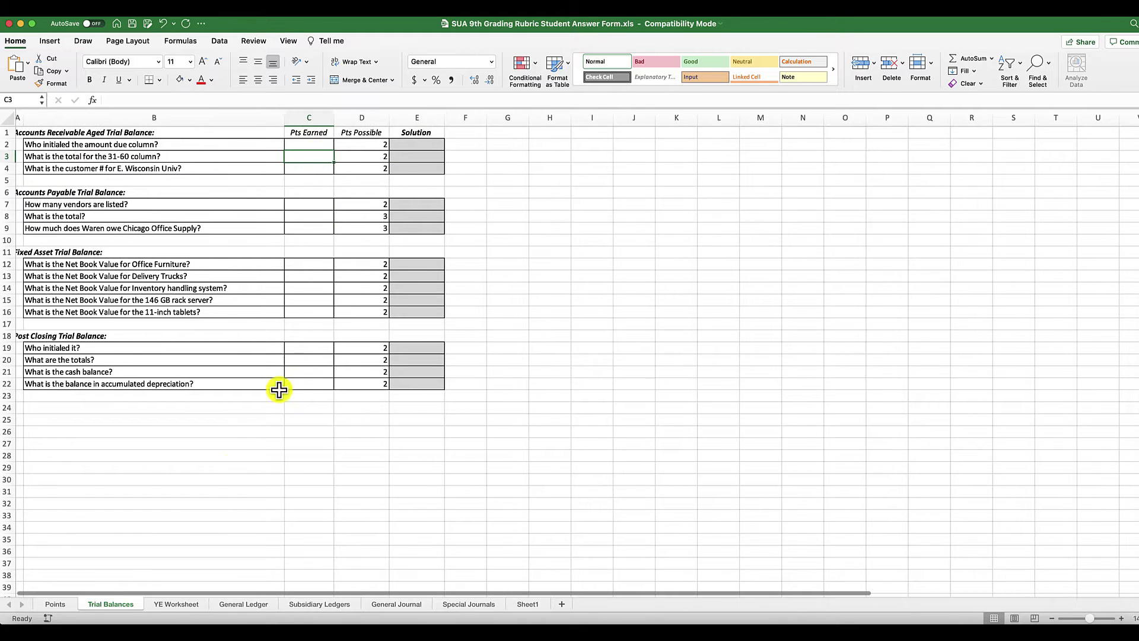
Step: Review the YE Worksheet, General Ledger, Subsidiary Ledgers, General Journal and Special Journals sheets, ending on Sheet1
{"action": "left_click", "coordinate": [178, 604]}
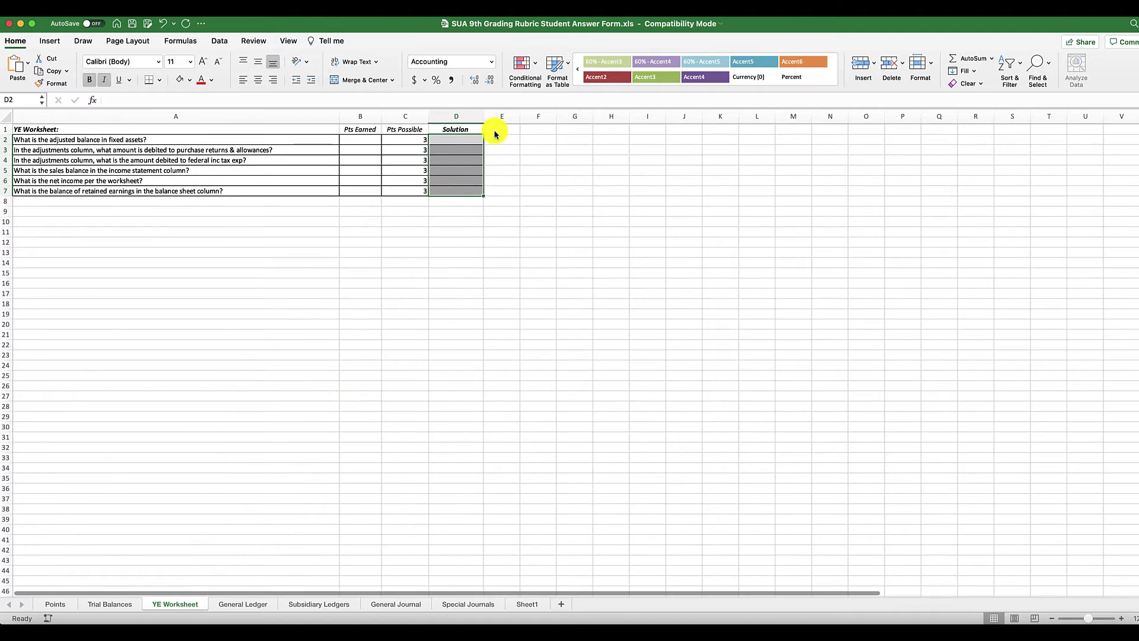
{"action": "left_click", "coordinate": [248, 606]}
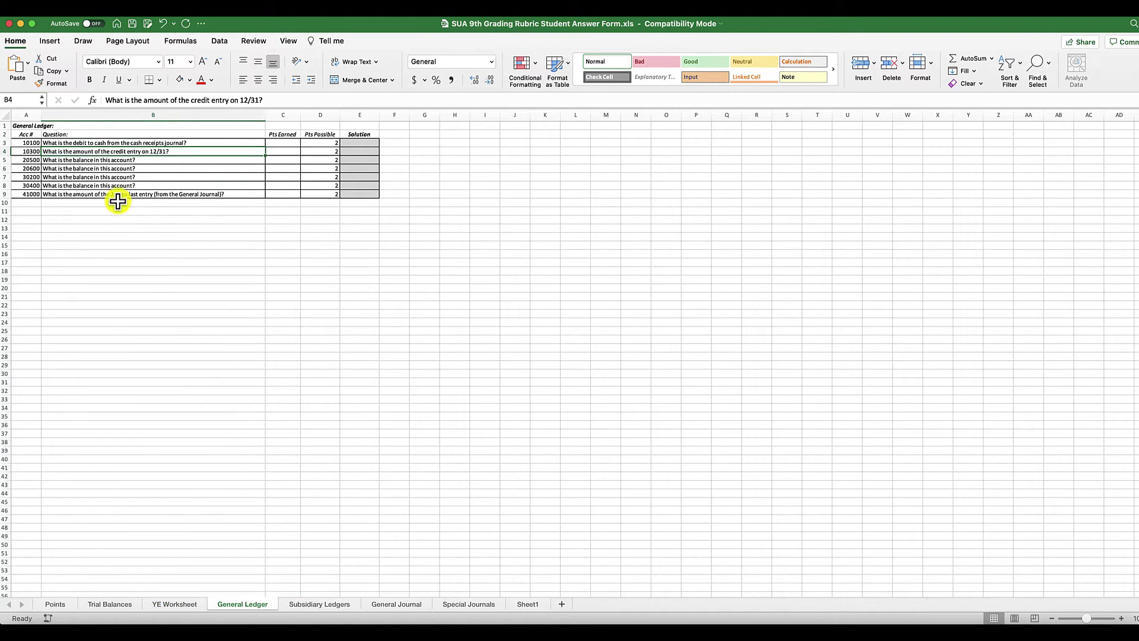
{"action": "left_click", "coordinate": [1121, 618]}
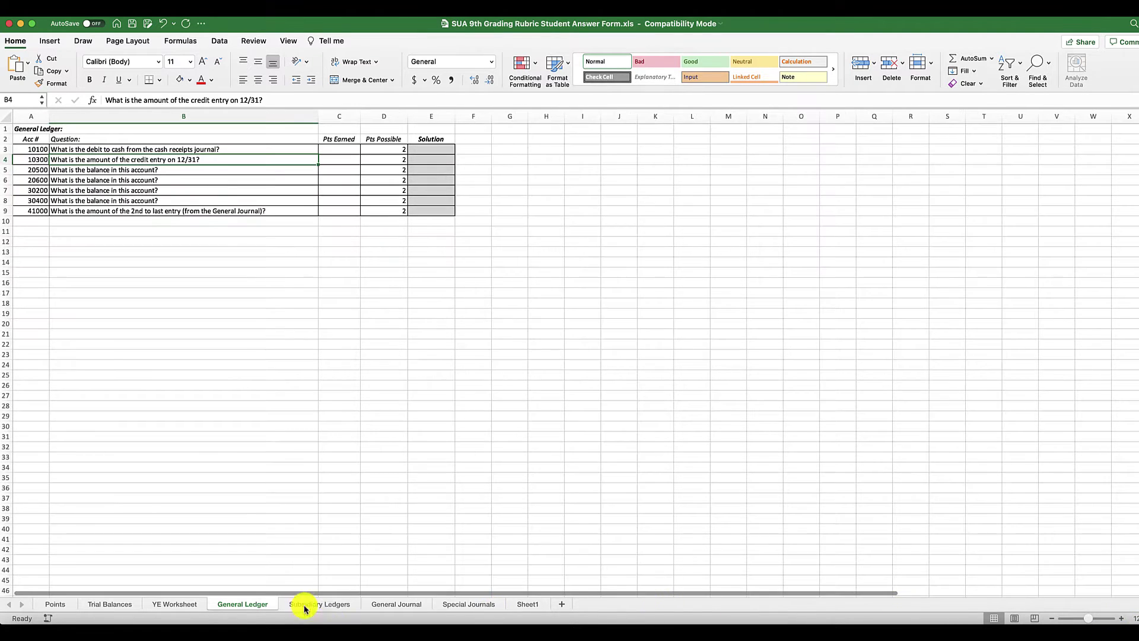
{"action": "left_click", "coordinate": [304, 605]}
{"action": "scroll", "coordinate": [373, 528], "scroll_direction": "up", "scroll_amount": 5}
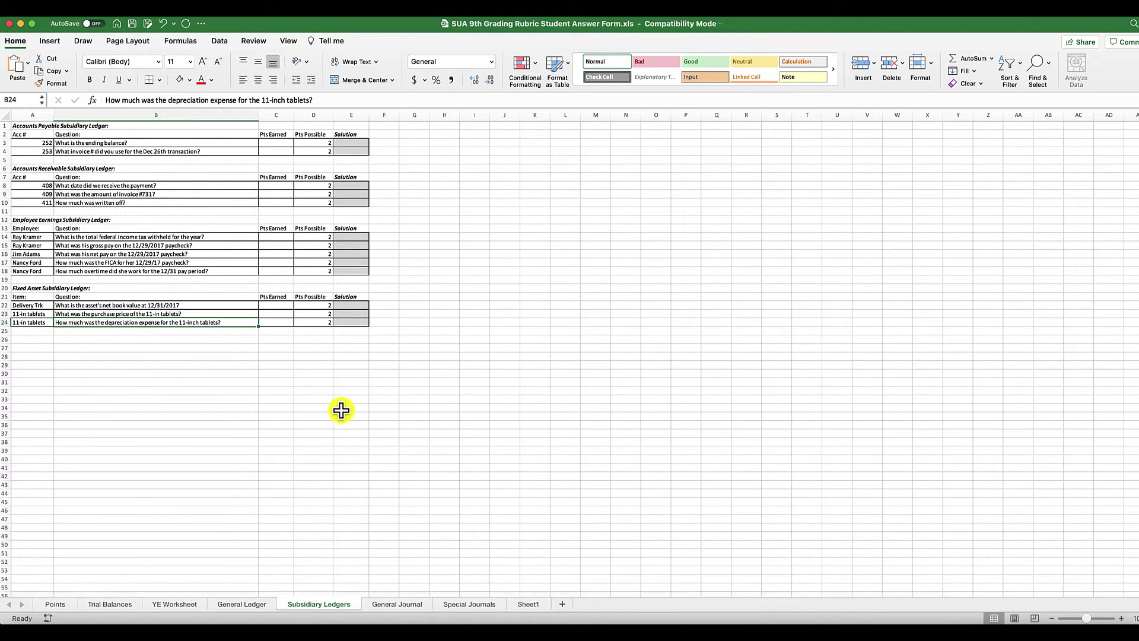
{"action": "left_click", "coordinate": [399, 604]}
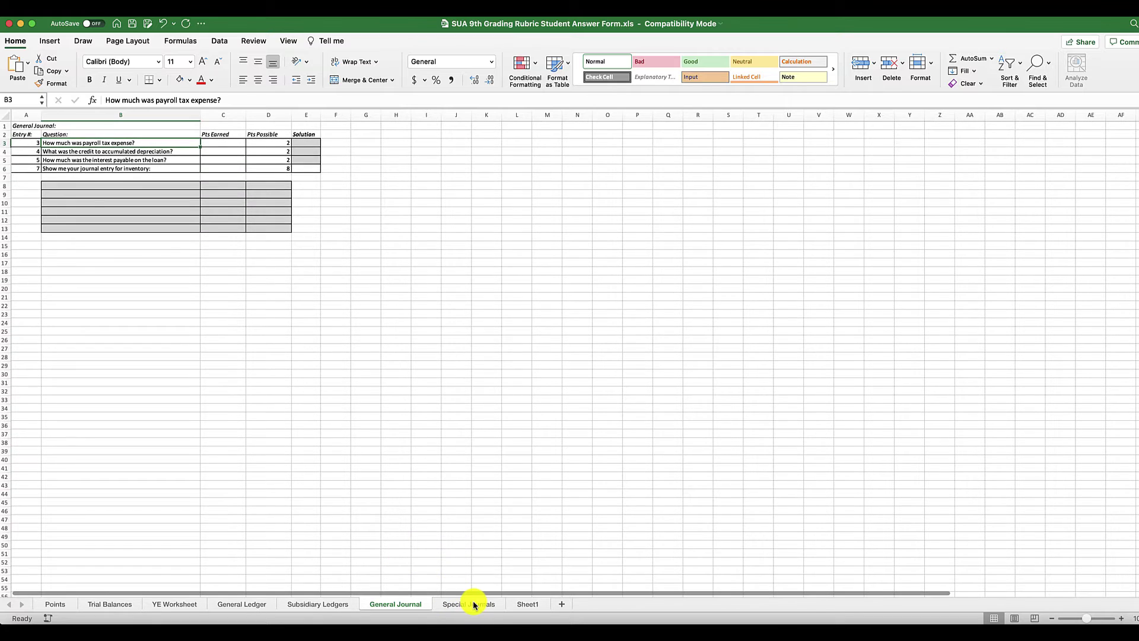
{"action": "left_click", "coordinate": [473, 604]}
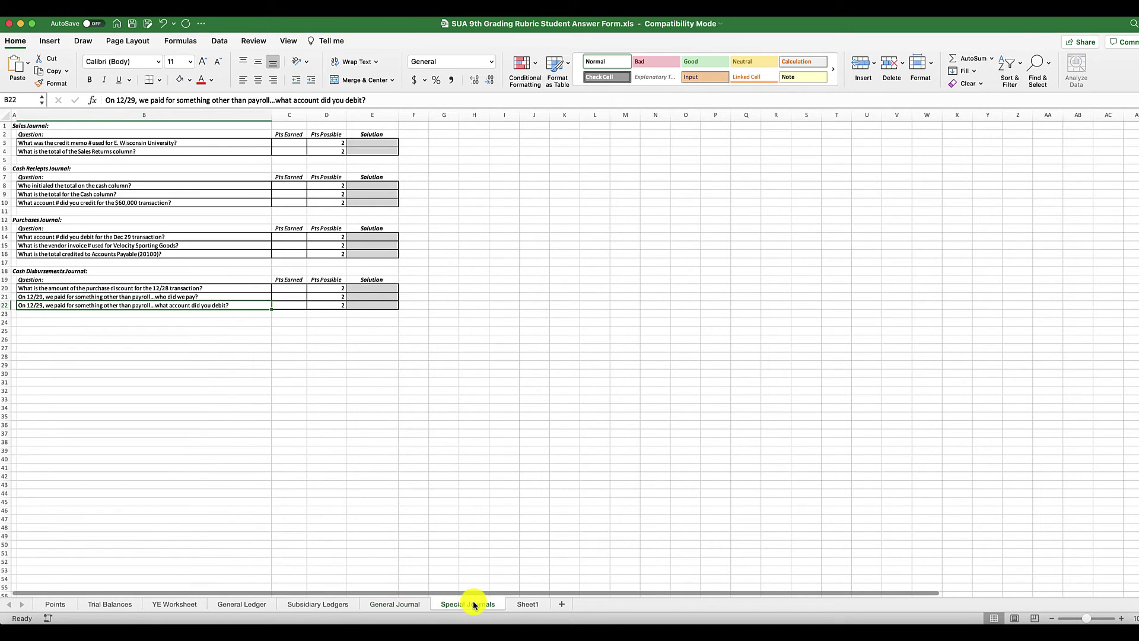
{"action": "left_click", "coordinate": [527, 604]}
Step: Close the grading rubric workbook and view the Check Figures sheet
{"action": "left_click", "coordinate": [8, 24]}
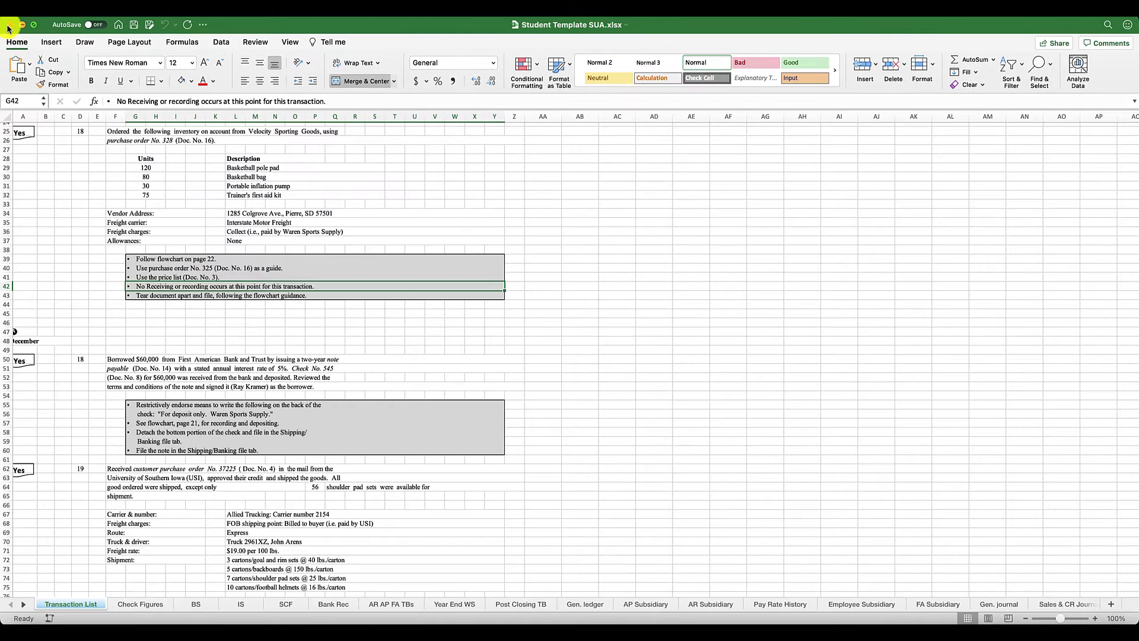
{"action": "scroll", "coordinate": [264, 409], "scroll_direction": "up", "scroll_amount": 1}
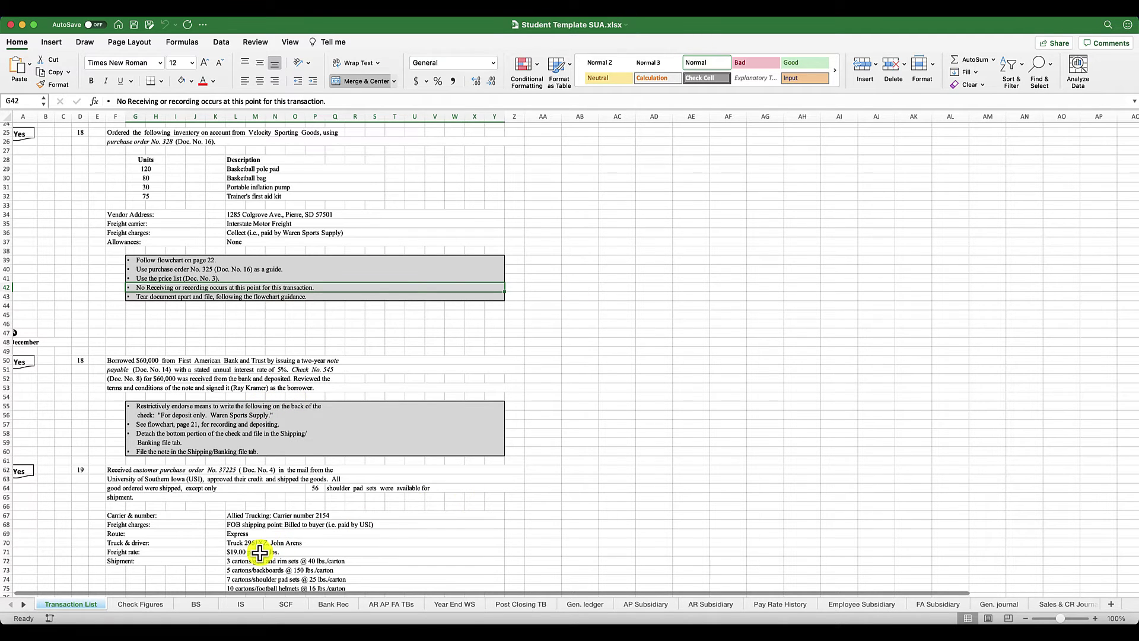
{"action": "left_click", "coordinate": [139, 605]}
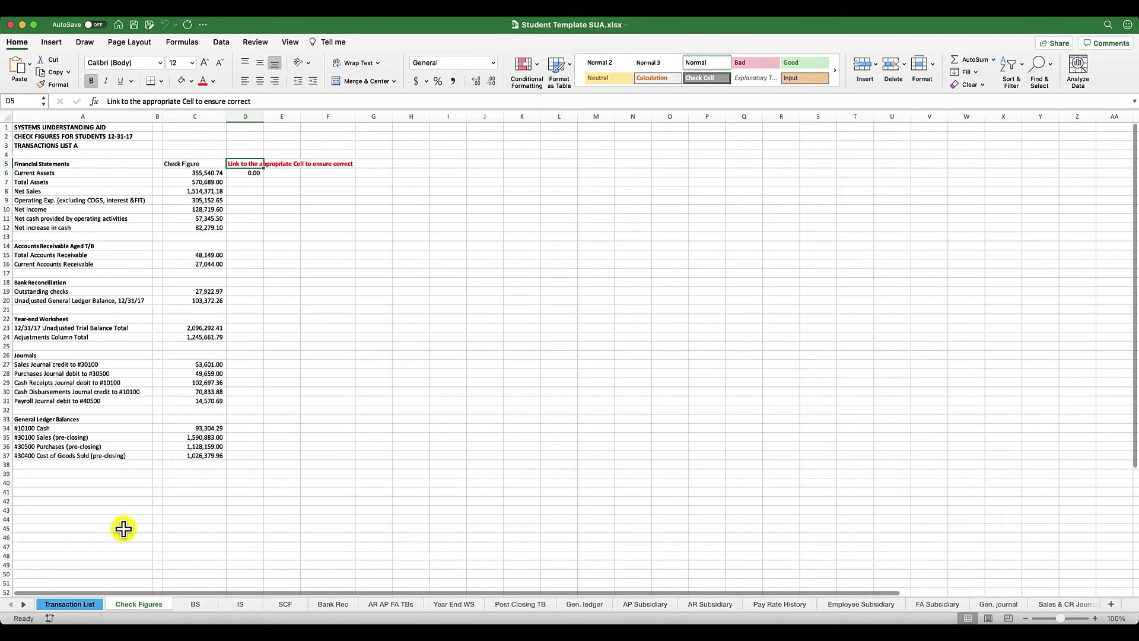
Step: Return to the Transaction List sheet and scroll through the December 16–31, 2017 transactions
{"action": "left_click", "coordinate": [52, 605]}
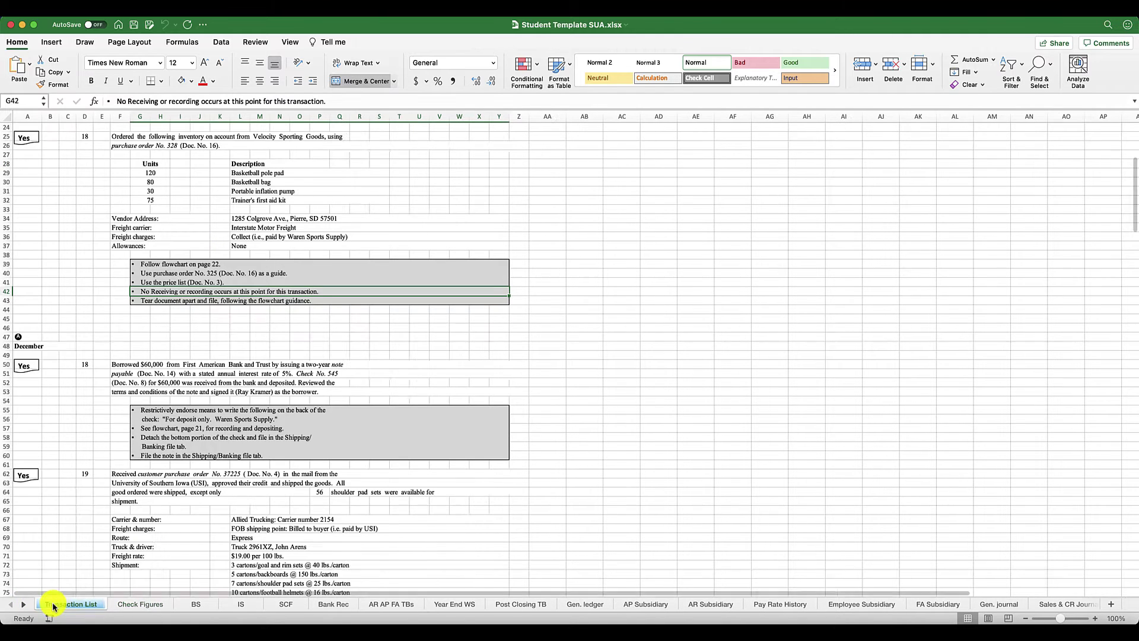
{"action": "scroll", "coordinate": [140, 543], "scroll_direction": "up", "scroll_amount": 3}
{"action": "scroll", "coordinate": [140, 544], "scroll_direction": "up", "scroll_amount": 8}
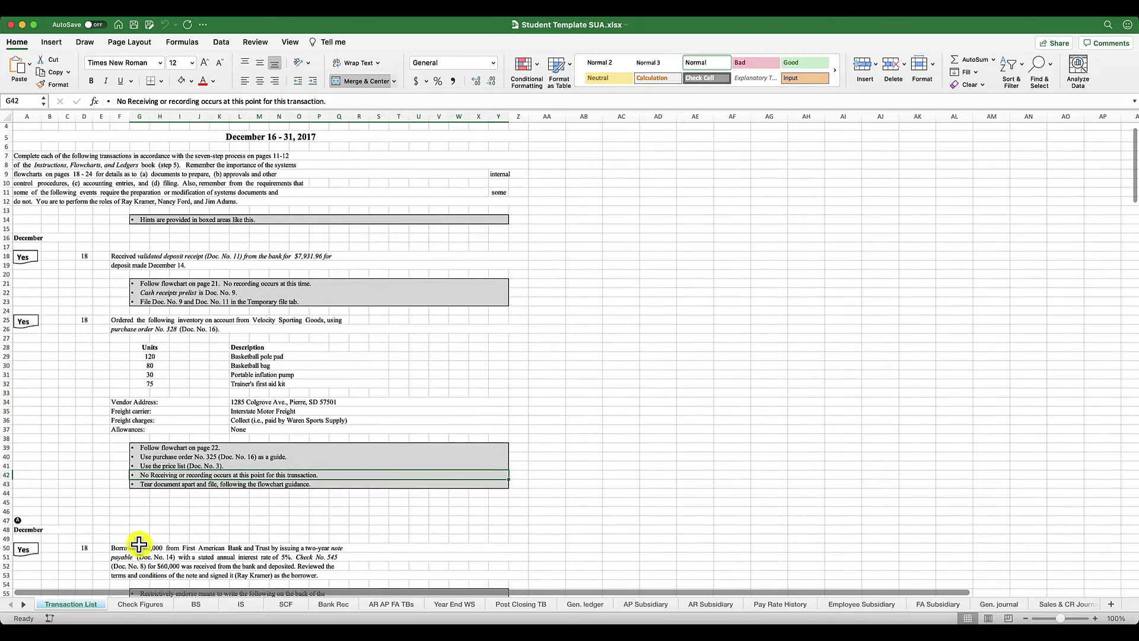
{"action": "scroll", "coordinate": [140, 544], "scroll_direction": "up", "scroll_amount": 1}
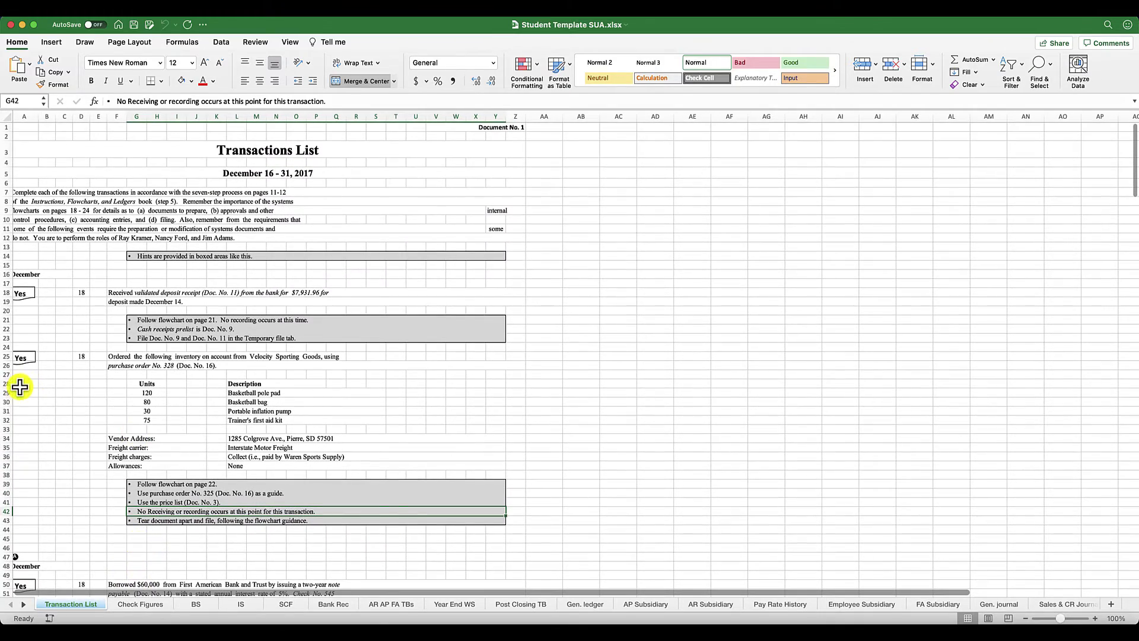
{"action": "scroll", "coordinate": [27, 382], "scroll_direction": "left", "scroll_amount": 1}
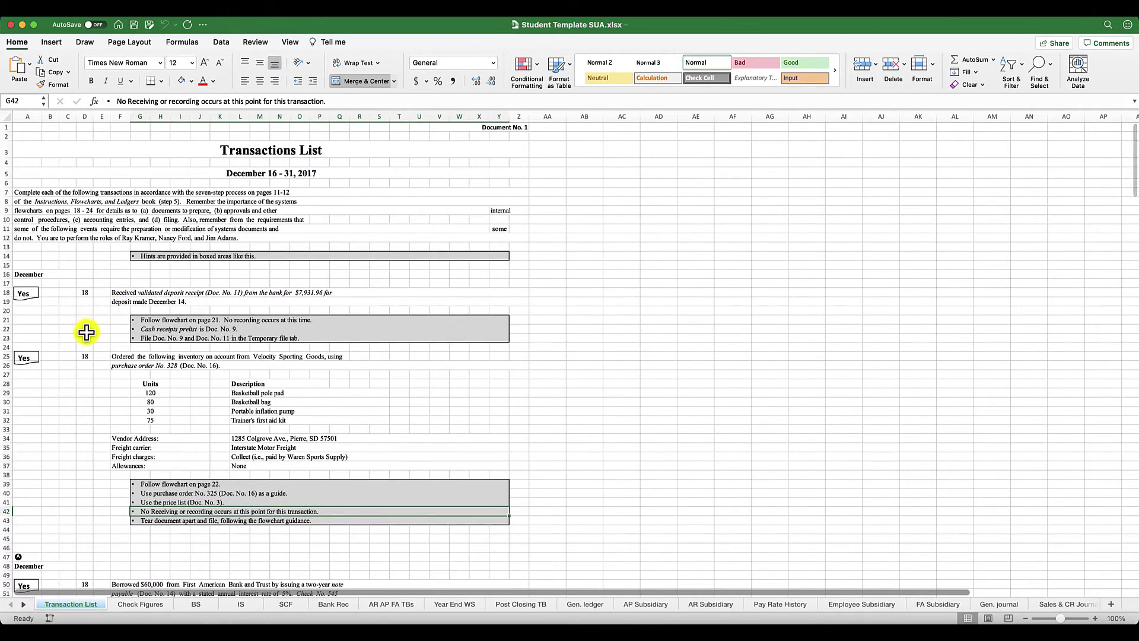
{"action": "scroll", "coordinate": [90, 325], "scroll_direction": "down", "scroll_amount": 1}
{"action": "scroll", "coordinate": [171, 307], "scroll_direction": "left", "scroll_amount": 1}
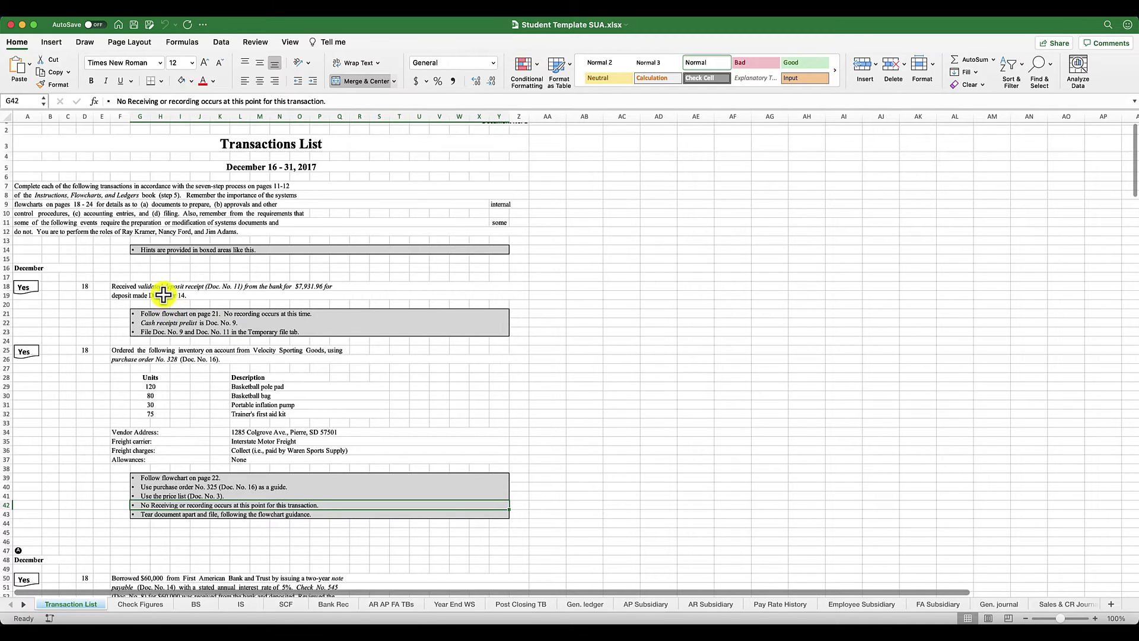
{"action": "scroll", "coordinate": [360, 291], "scroll_direction": "down", "scroll_amount": 1}
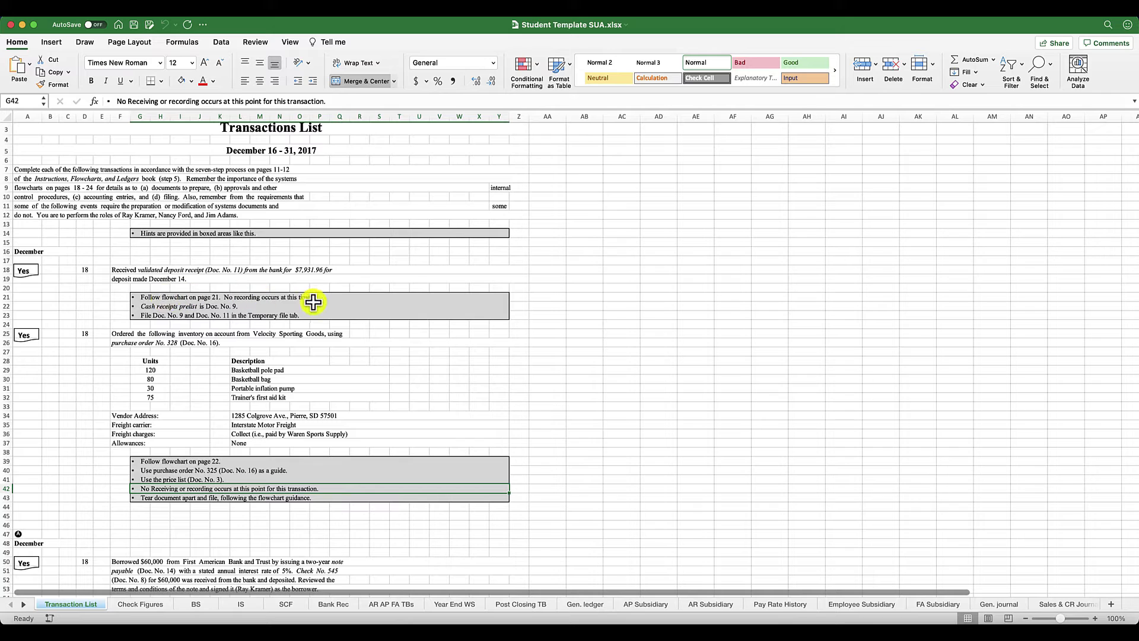
{"action": "scroll", "coordinate": [138, 322], "scroll_direction": "down", "scroll_amount": 1}
Step: Scroll down the Transaction List to the December 18 $60,000 note payable borrowing
{"action": "left_click", "coordinate": [285, 314]}
{"action": "scroll", "coordinate": [280, 314], "scroll_direction": "down", "scroll_amount": 1}
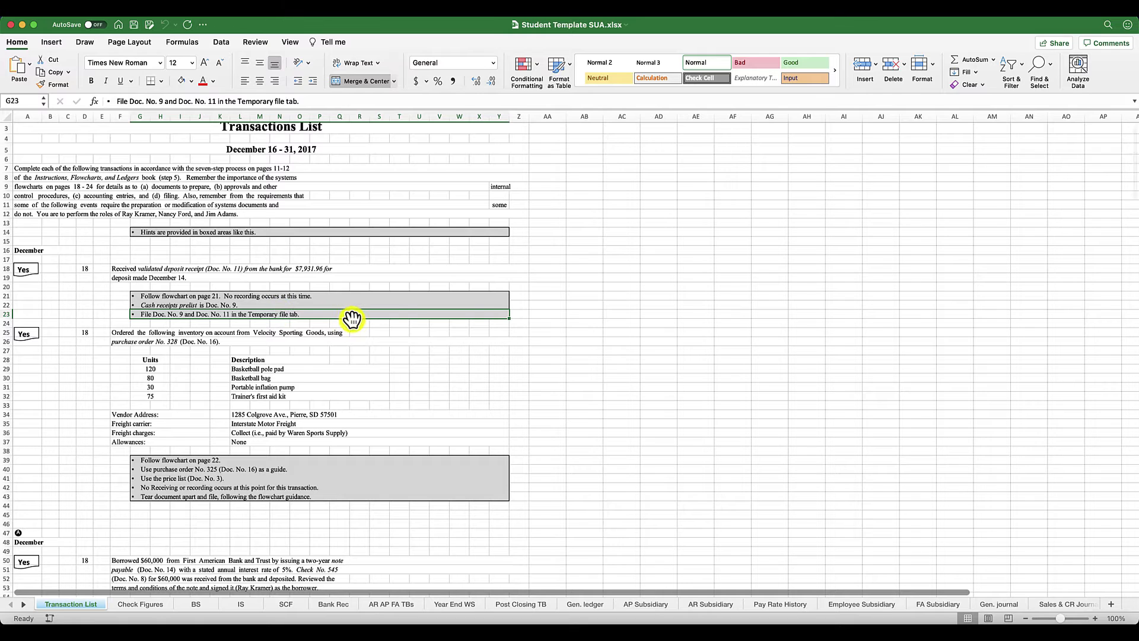
{"action": "scroll", "coordinate": [352, 319], "scroll_direction": "down", "scroll_amount": 4}
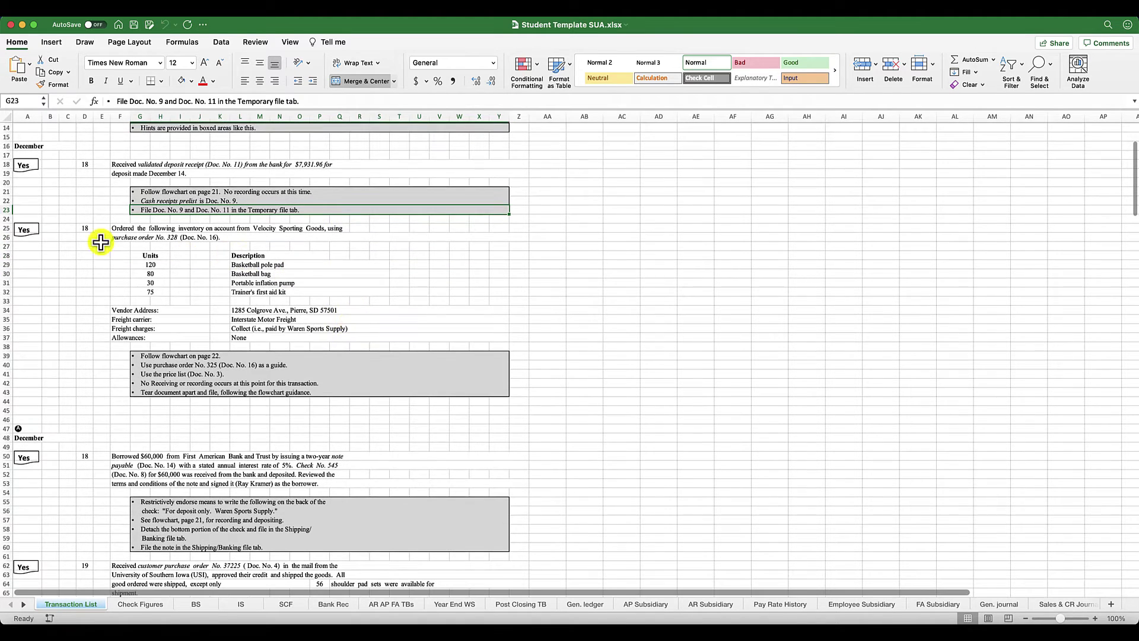
{"action": "scroll", "coordinate": [189, 239], "scroll_direction": "down", "scroll_amount": 1}
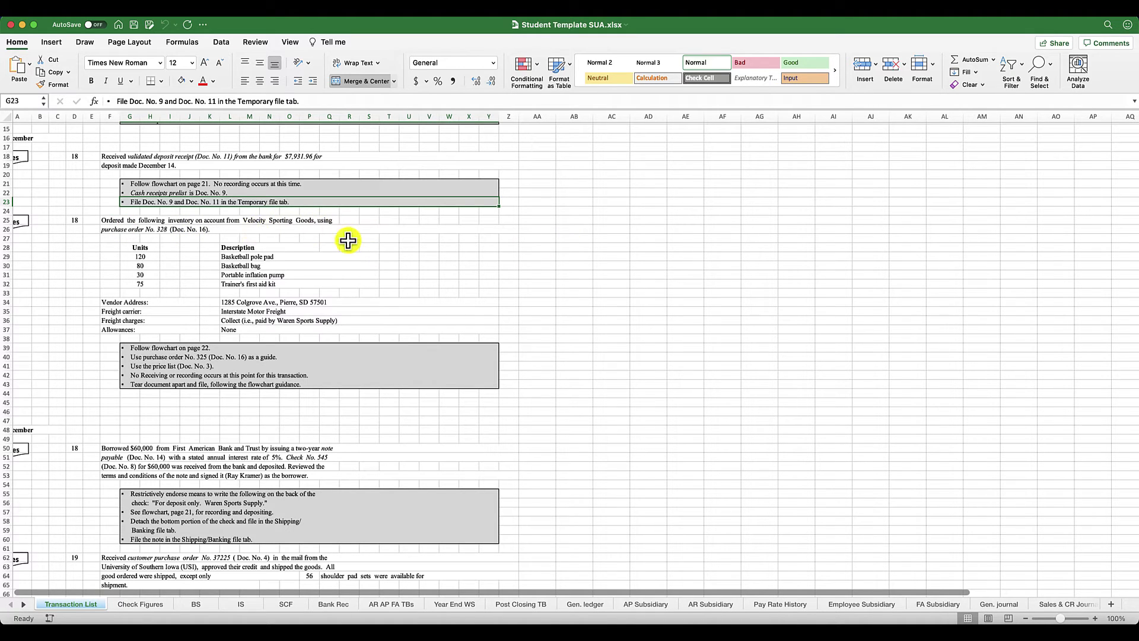
{"action": "left_click", "coordinate": [138, 375]}
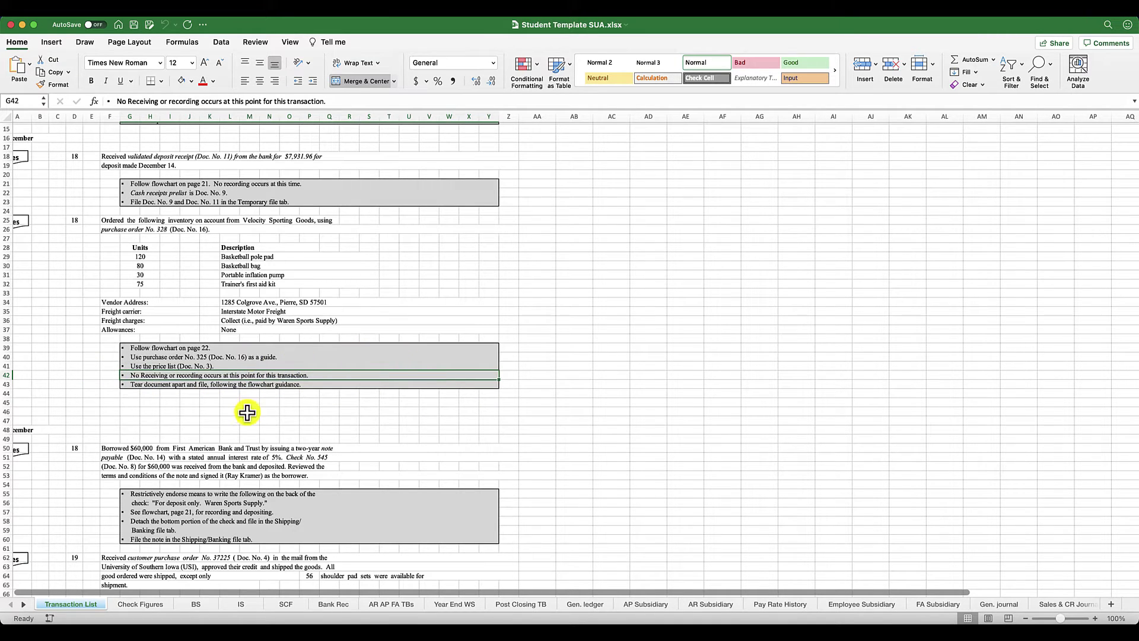
{"action": "scroll", "coordinate": [193, 413], "scroll_direction": "down", "scroll_amount": 5}
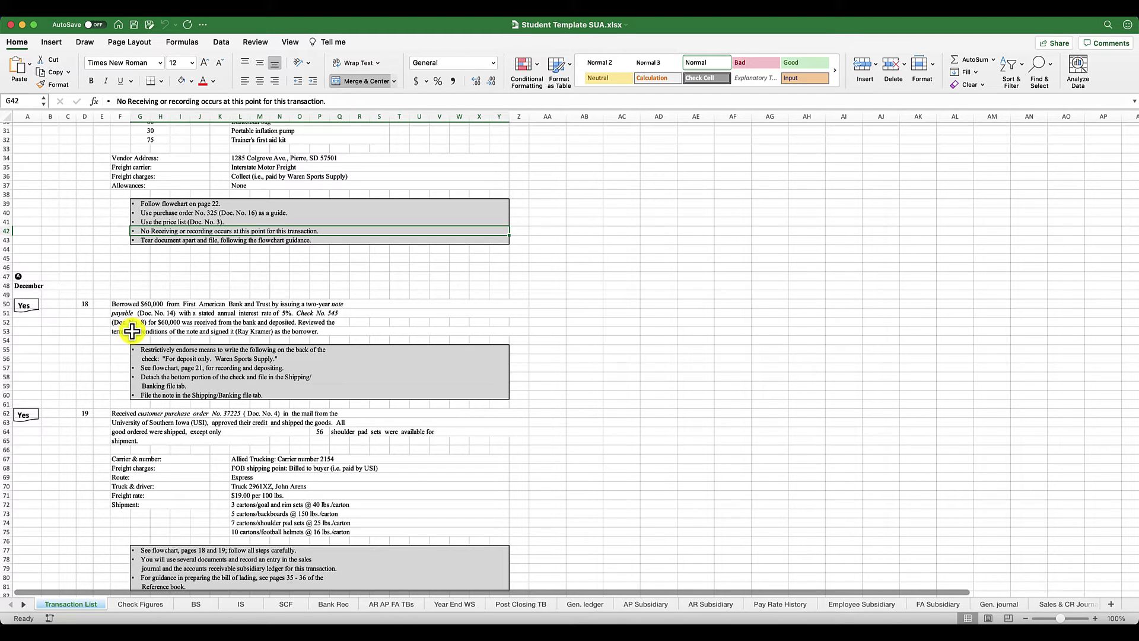
Step: Keep the note payable transaction in view and open the Window menu of open workbooks
{"action": "scroll", "coordinate": [143, 327], "scroll_direction": "down", "scroll_amount": 1}
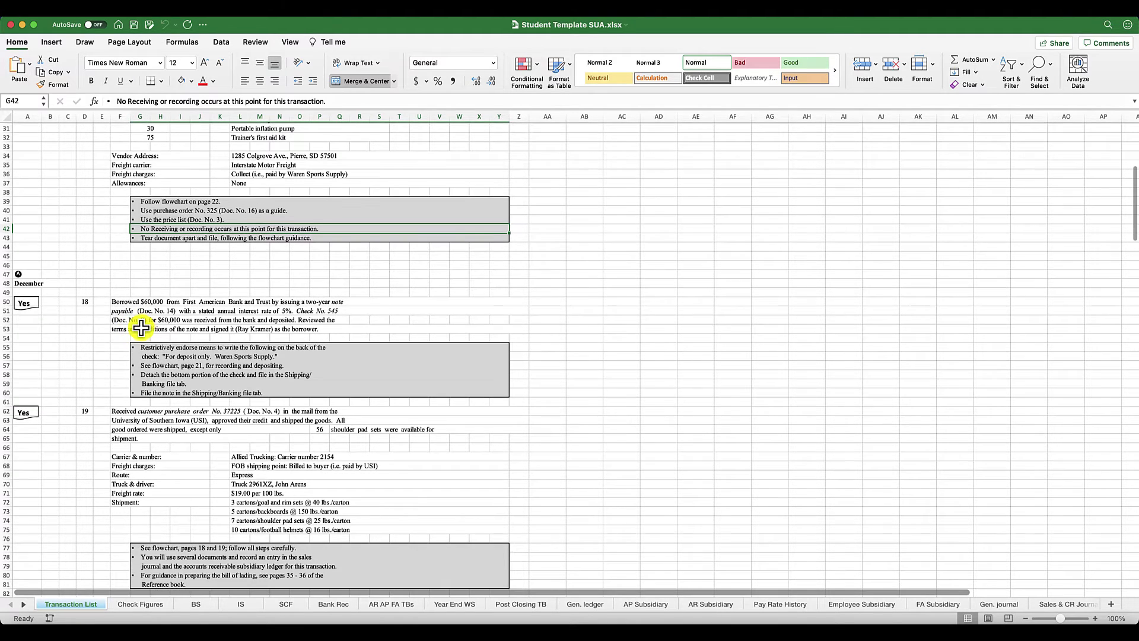
{"action": "scroll", "coordinate": [142, 328], "scroll_direction": "up", "scroll_amount": 1}
{"action": "scroll", "coordinate": [142, 328], "scroll_direction": "right", "scroll_amount": 1}
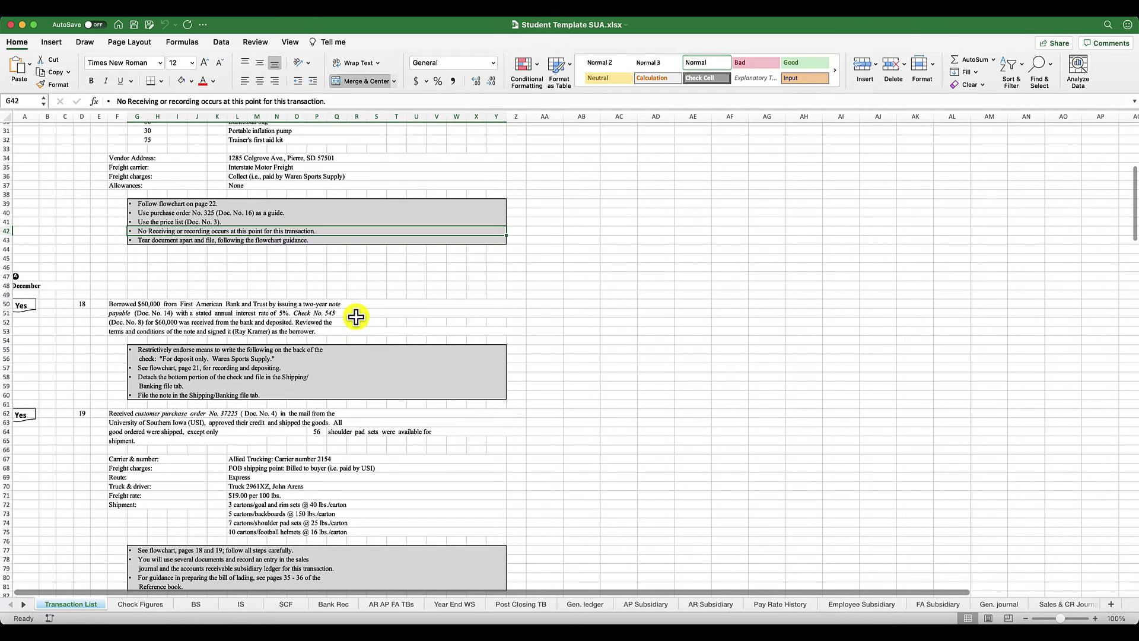
{"action": "scroll", "coordinate": [356, 316], "scroll_direction": "left", "scroll_amount": 1}
{"action": "scroll", "coordinate": [356, 316], "scroll_direction": "up", "scroll_amount": 1}
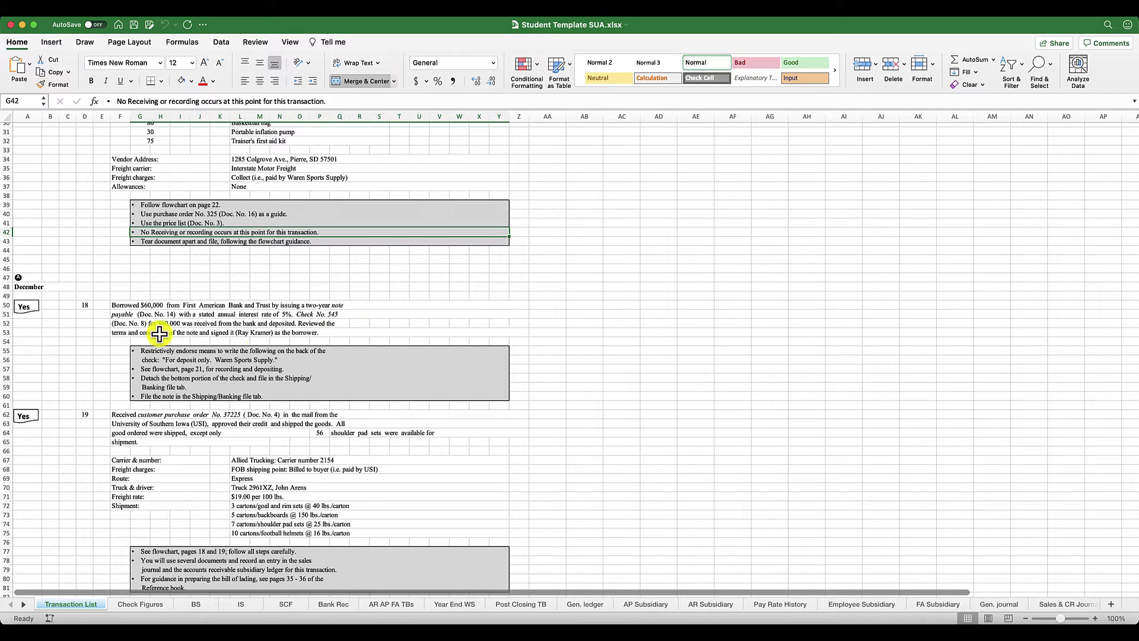
{"action": "scroll", "coordinate": [208, 339], "scroll_direction": "down", "scroll_amount": 1}
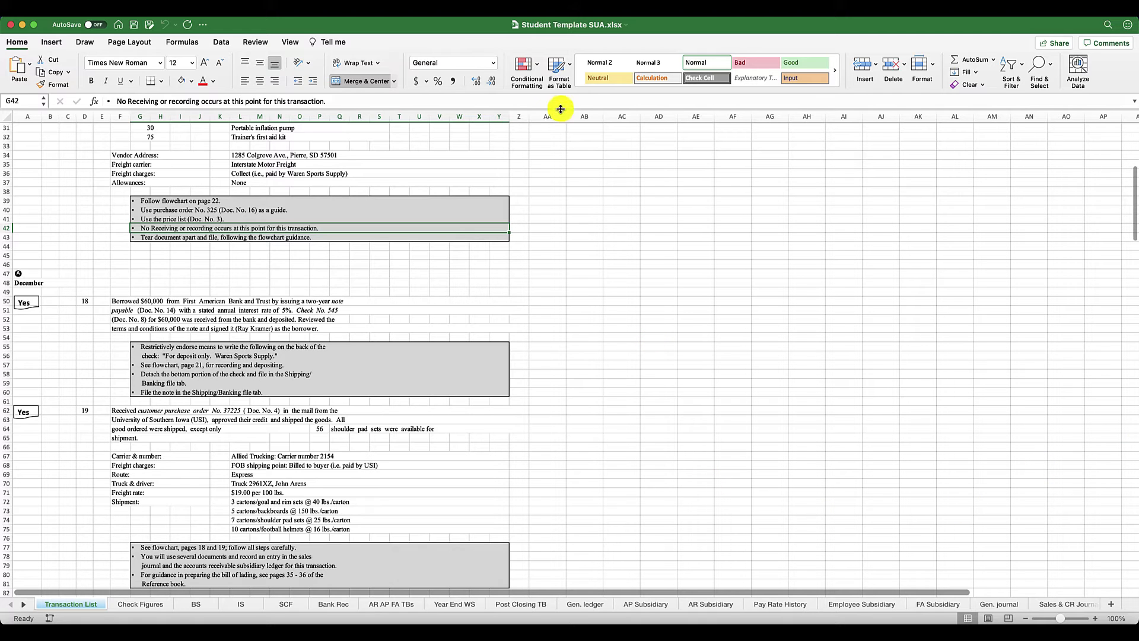
{"action": "left_click", "coordinate": [261, 8]}
Step: Switch to Solution A main set.xlsx and highlight the First Amer. Bank $60,000 Cash Receipts row
{"action": "left_click", "coordinate": [332, 231]}
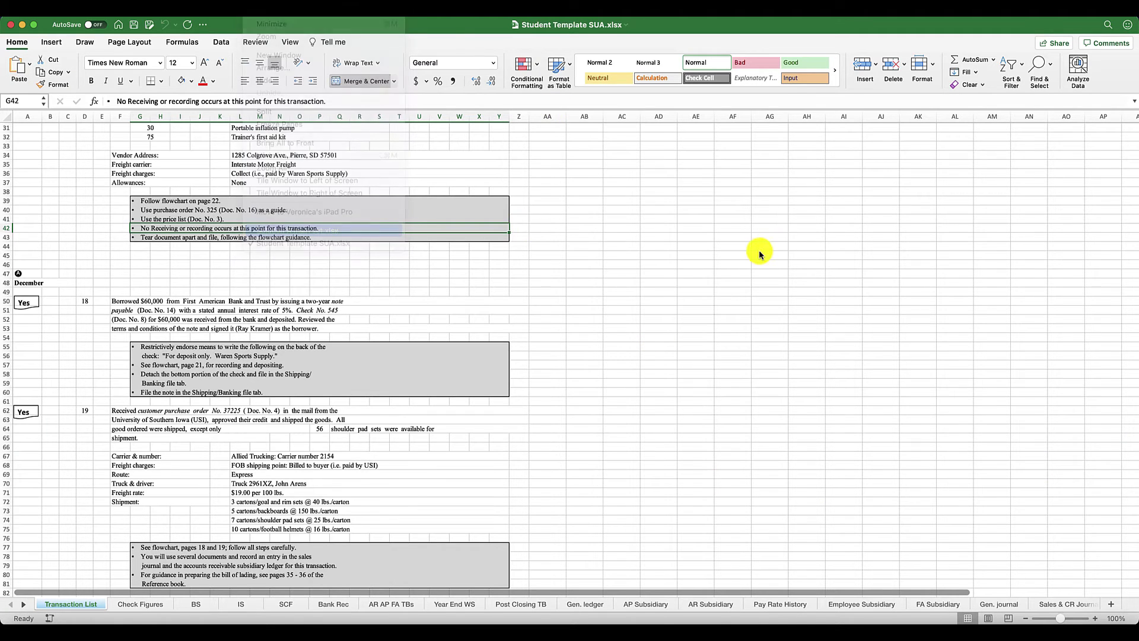
{"action": "scroll", "coordinate": [441, 465], "scroll_direction": "down", "scroll_amount": 1}
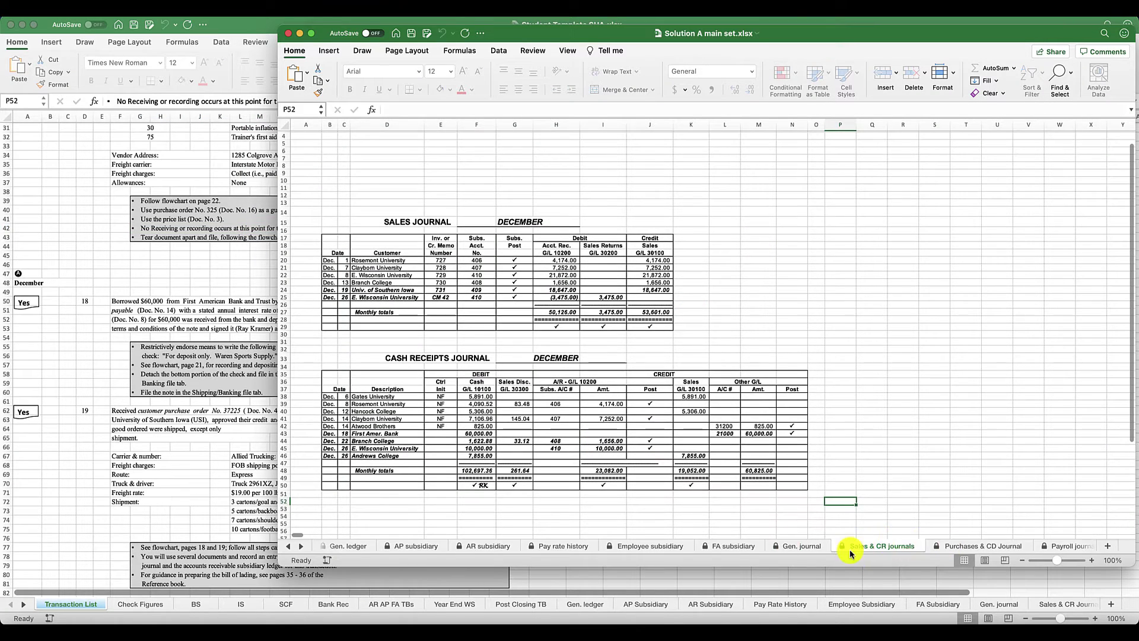
{"action": "scroll", "coordinate": [323, 433], "scroll_direction": "up", "scroll_amount": 1}
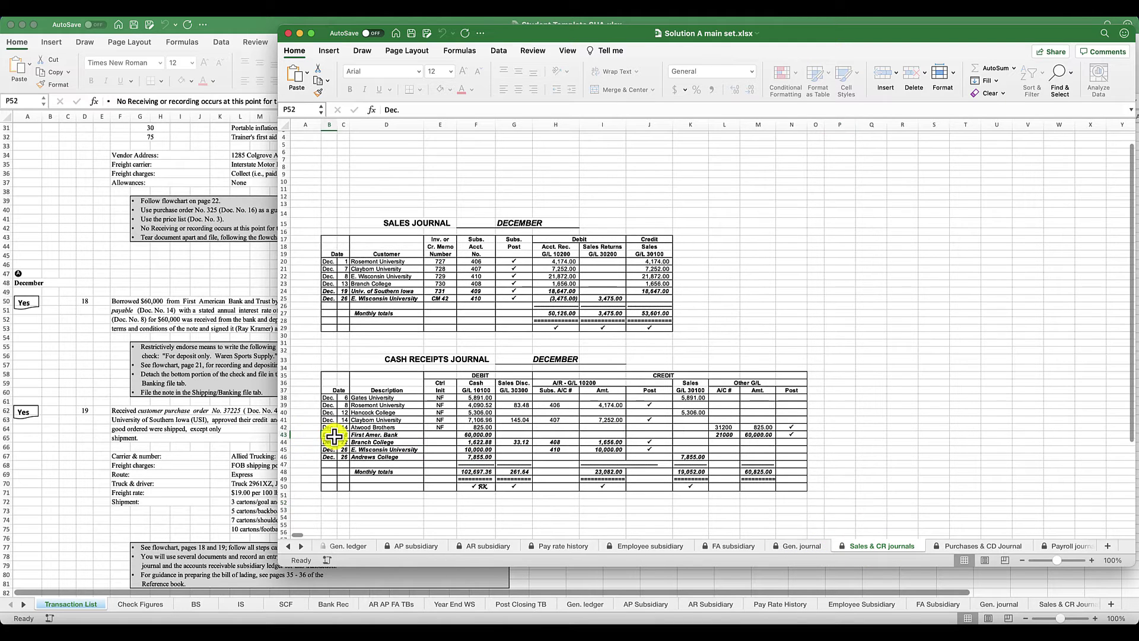
{"action": "left_click_drag", "start_coordinate": [334, 437], "coordinate": [790, 434]}
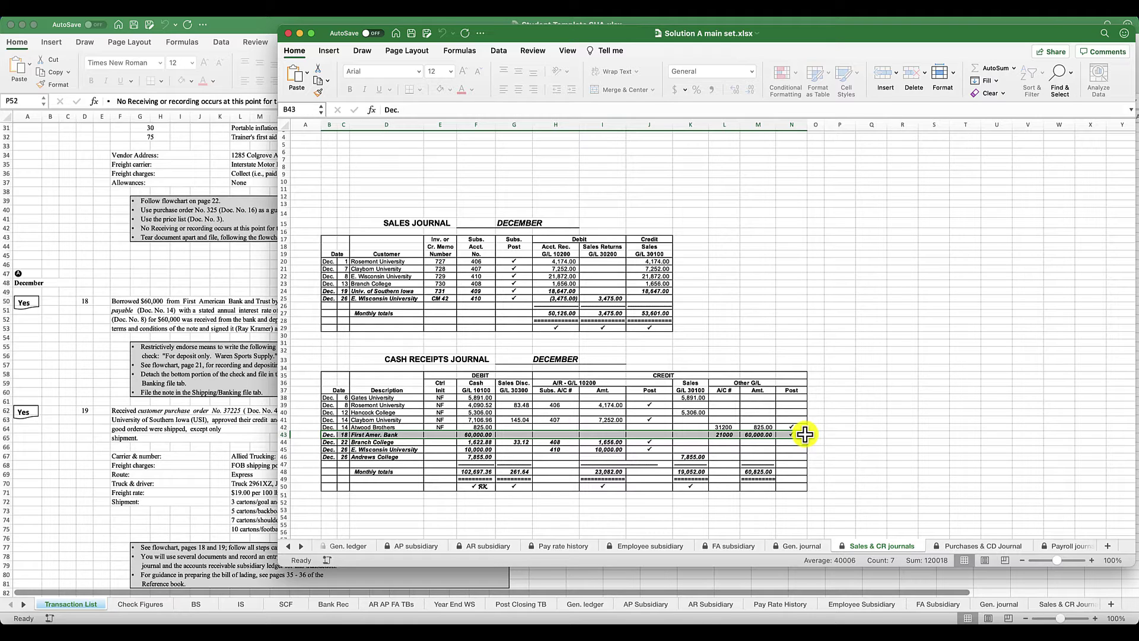
{"action": "scroll", "coordinate": [499, 380], "scroll_direction": "up", "scroll_amount": 1}
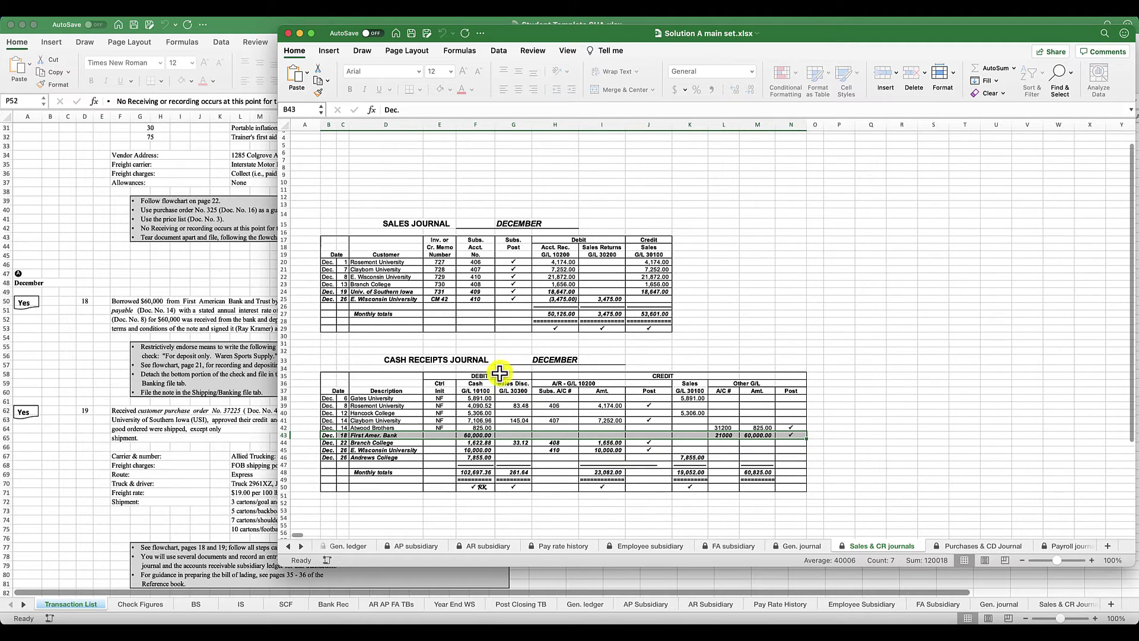
{"action": "scroll", "coordinate": [482, 378], "scroll_direction": "down", "scroll_amount": 1}
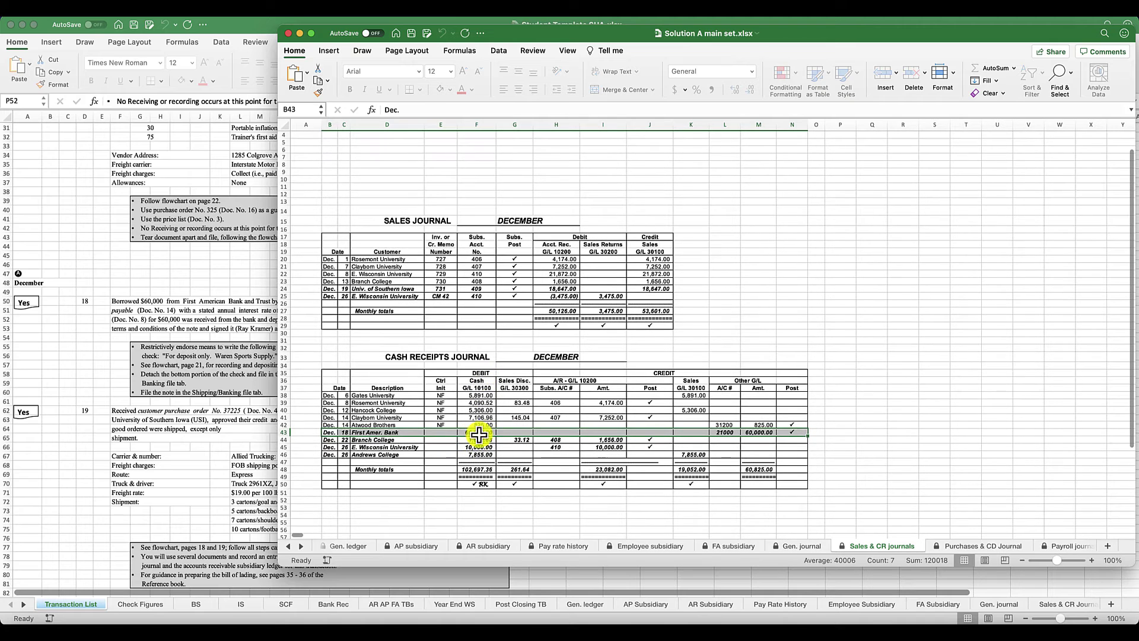
{"action": "scroll", "coordinate": [495, 435], "scroll_direction": "right", "scroll_amount": 1}
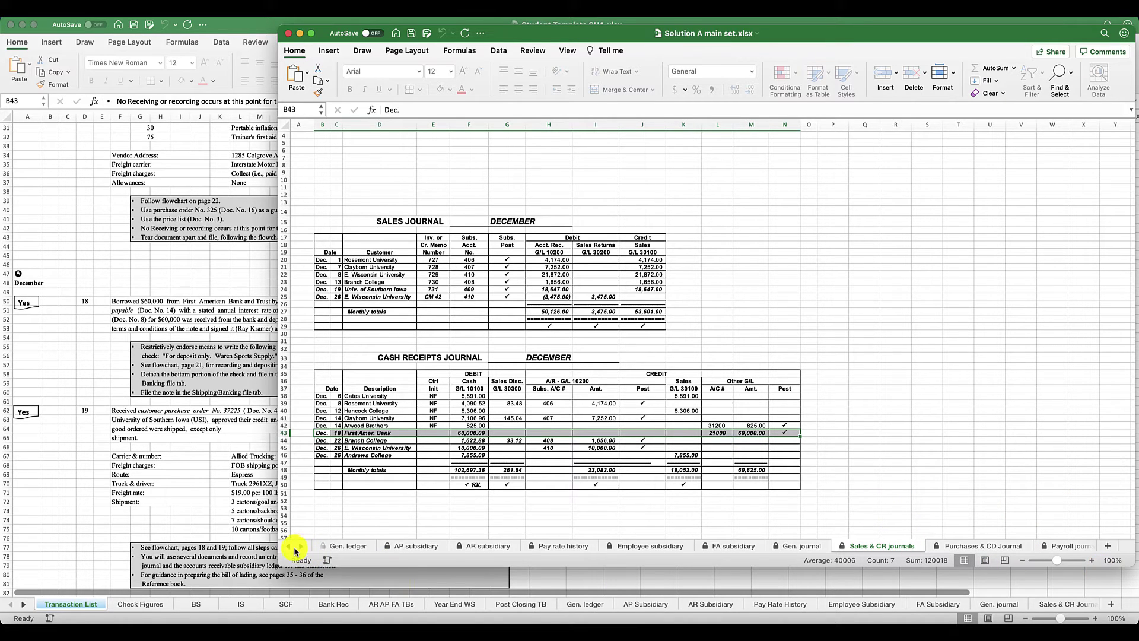
{"action": "left_click", "coordinate": [301, 547]}
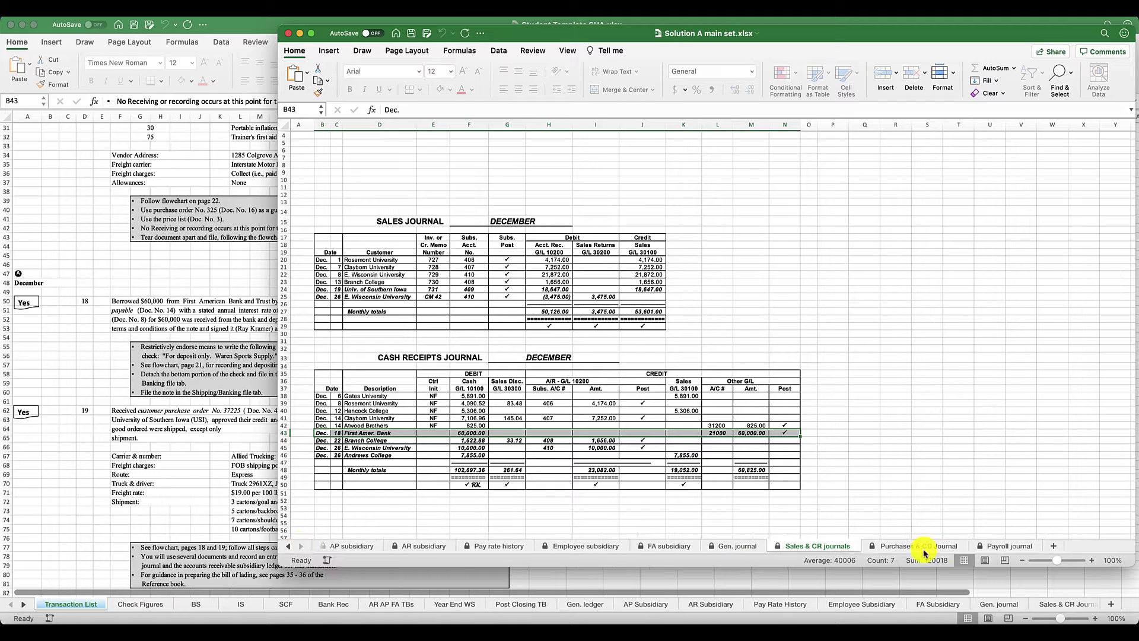
Step: View the Payroll and Purchases & CD journals at 120% in an enlarged window, then magnify Sales & CR journals
{"action": "left_click", "coordinate": [1002, 546]}
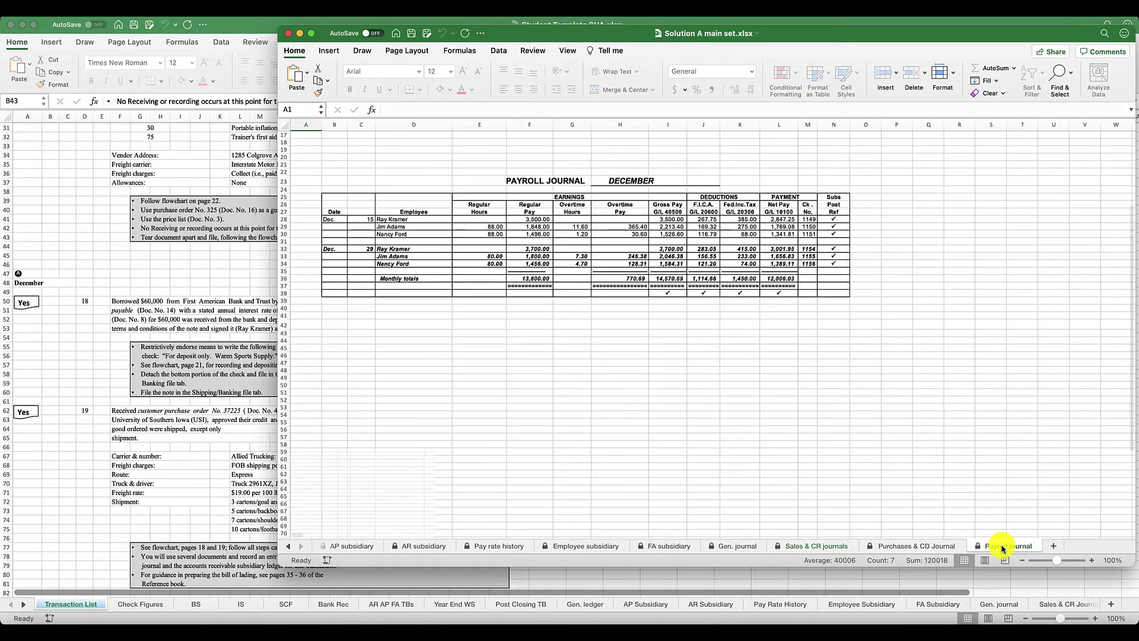
{"action": "left_click", "coordinate": [900, 546]}
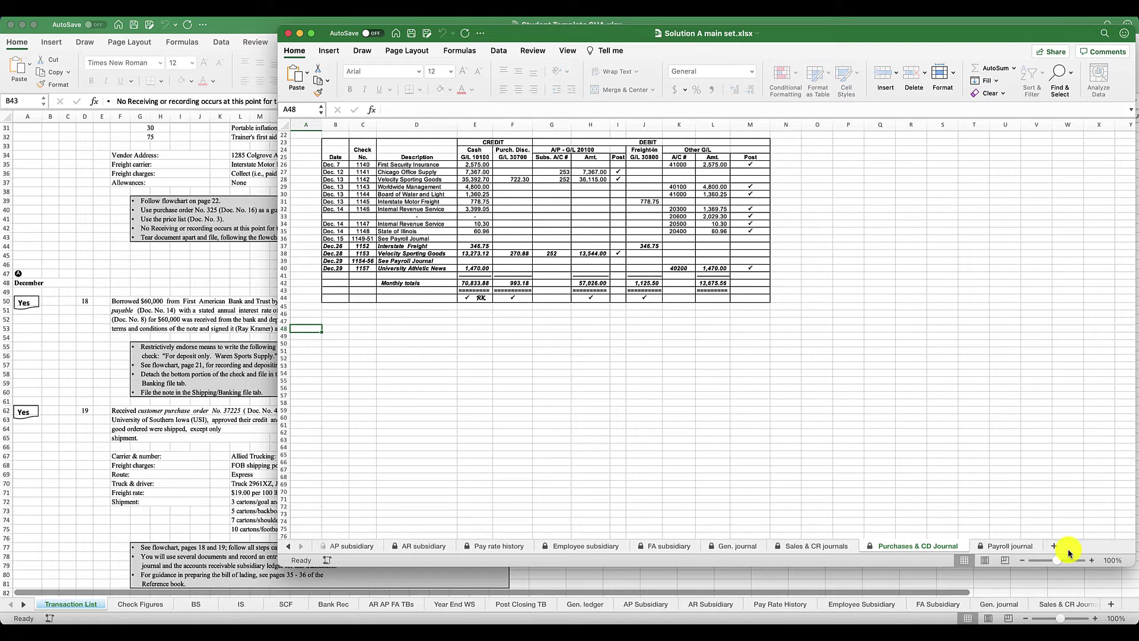
{"action": "left_click", "coordinate": [1092, 560]}
{"action": "left_click", "coordinate": [1093, 560]}
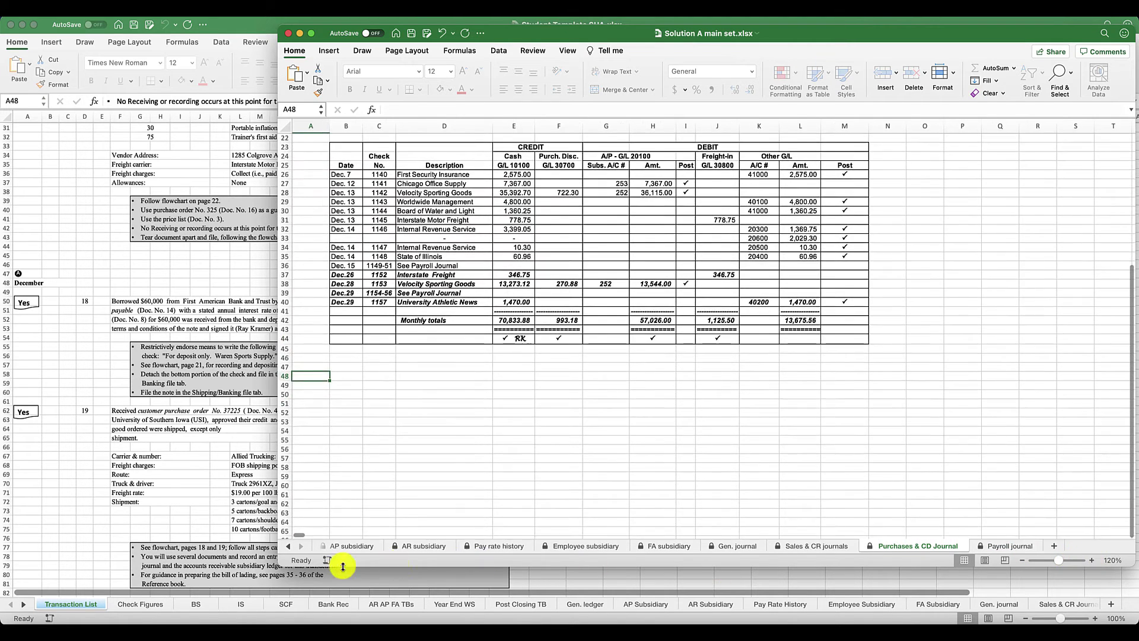
{"action": "left_click_drag", "start_coordinate": [278, 568], "coordinate": [57, 592]}
{"action": "scroll", "coordinate": [310, 431], "scroll_direction": "up", "scroll_amount": 10}
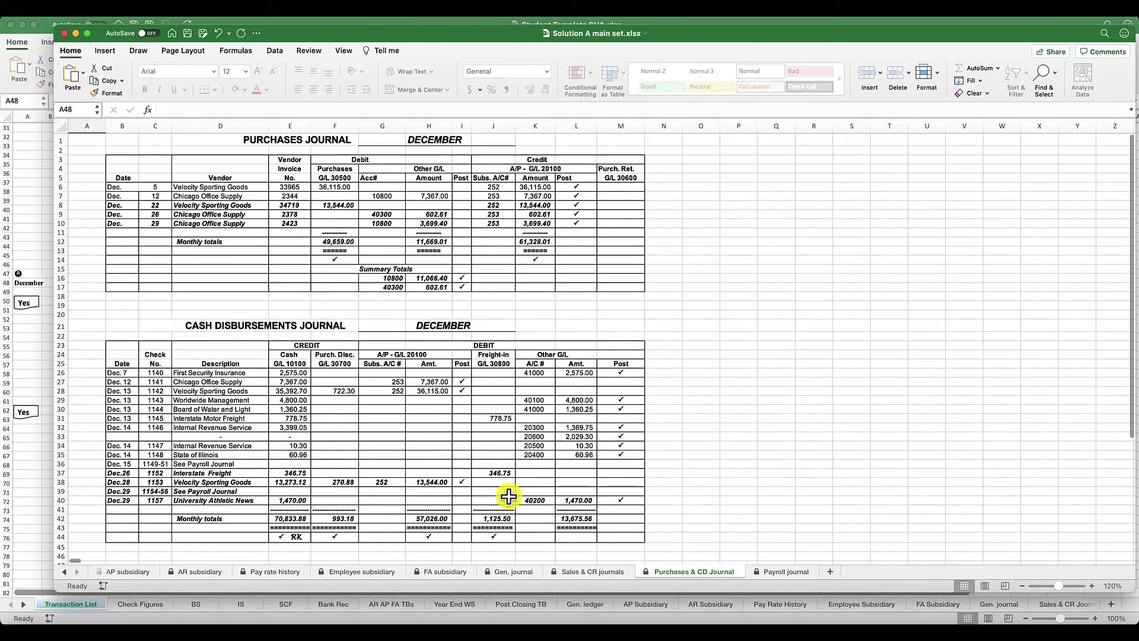
{"action": "left_click", "coordinate": [589, 573]}
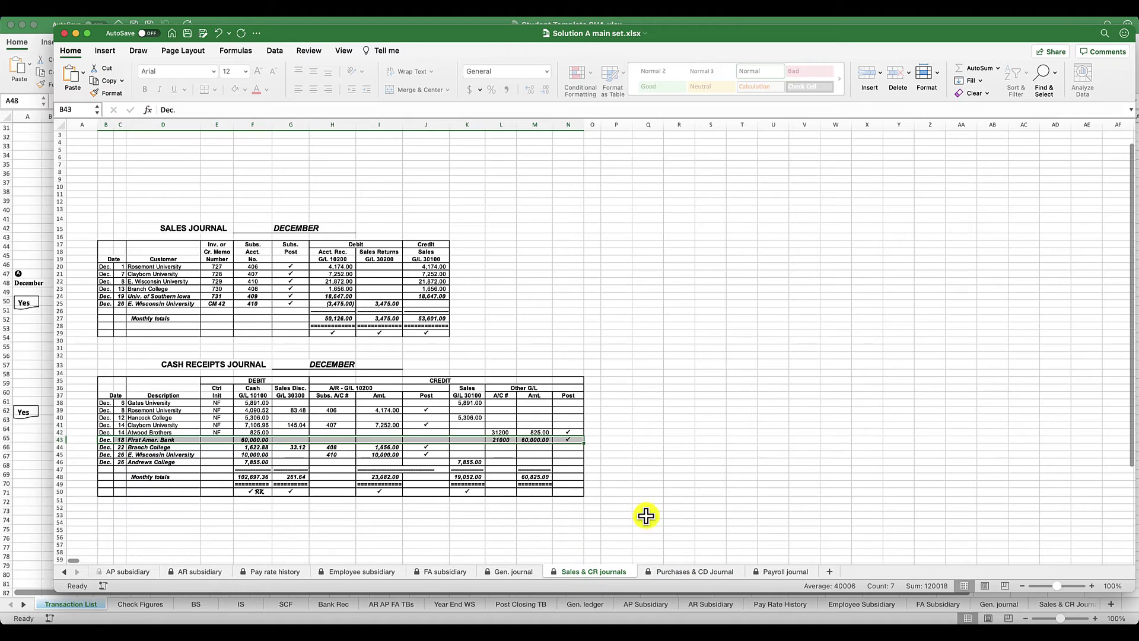
{"action": "left_click", "coordinate": [1091, 587]}
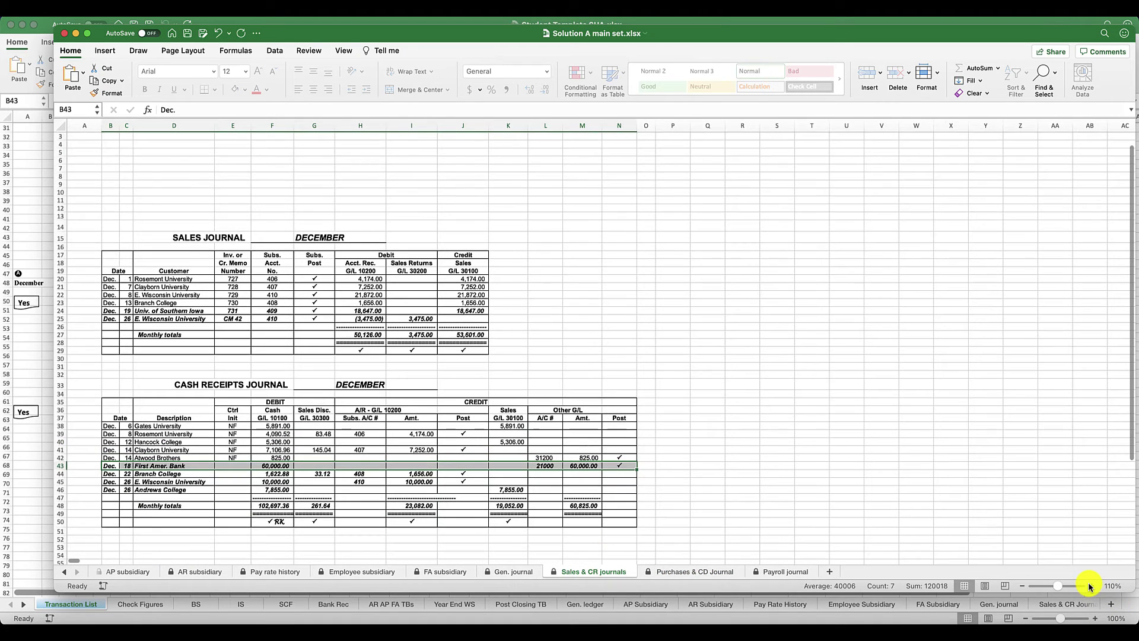
Step: Scroll through the General Journal entries on the Gen. journal sheet
{"action": "left_click", "coordinate": [510, 571]}
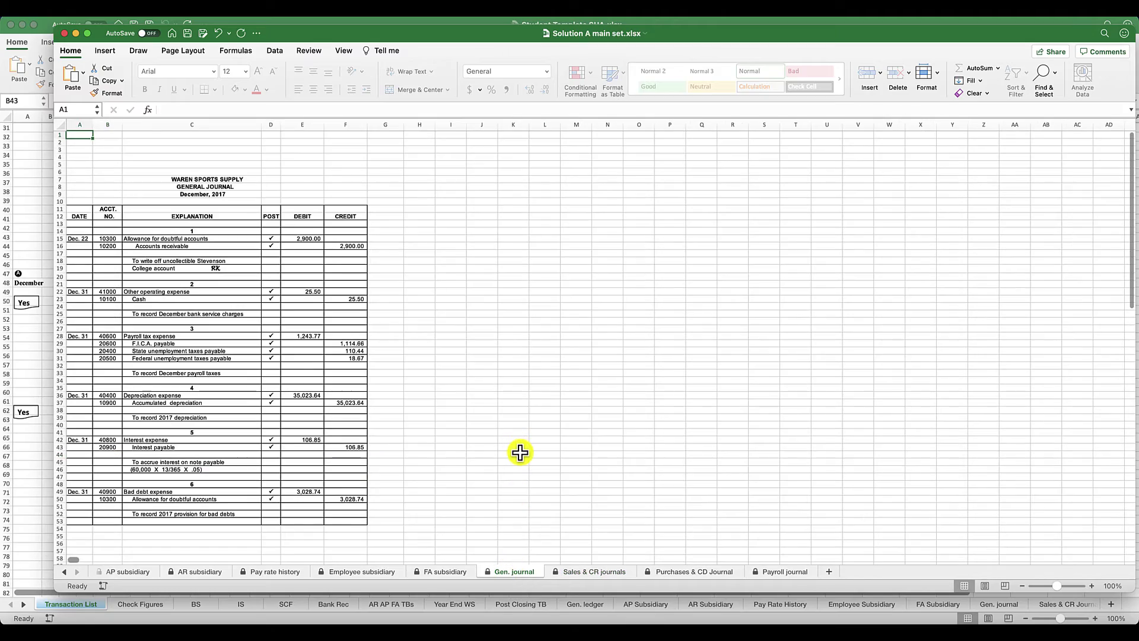
{"action": "scroll", "coordinate": [240, 472], "scroll_direction": "down", "scroll_amount": 15}
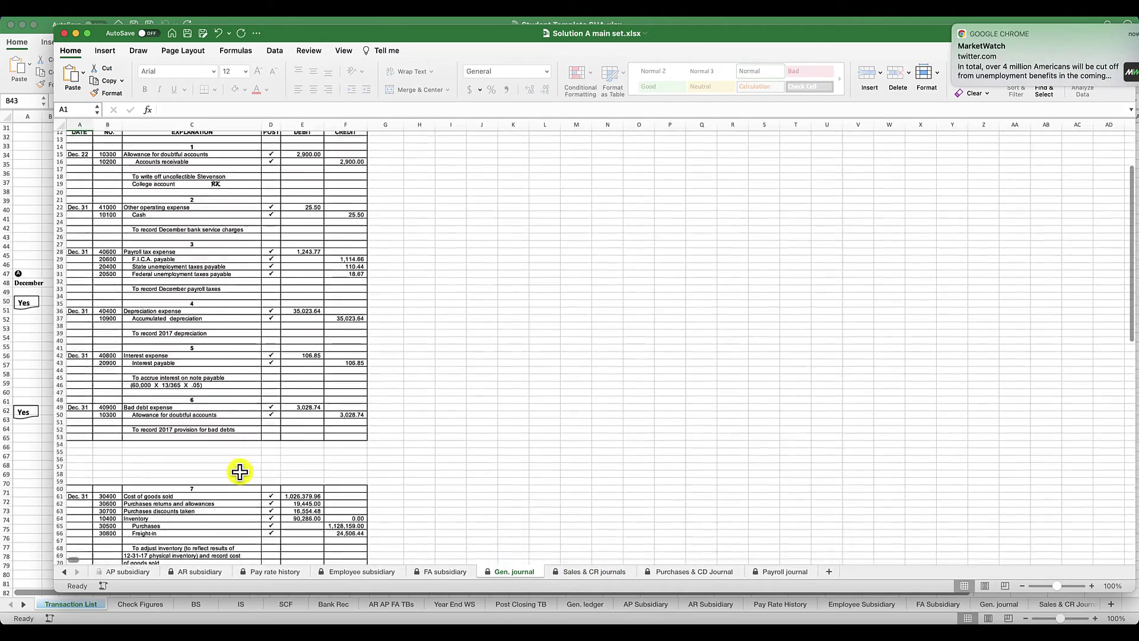
{"action": "scroll", "coordinate": [239, 471], "scroll_direction": "down", "scroll_amount": 8}
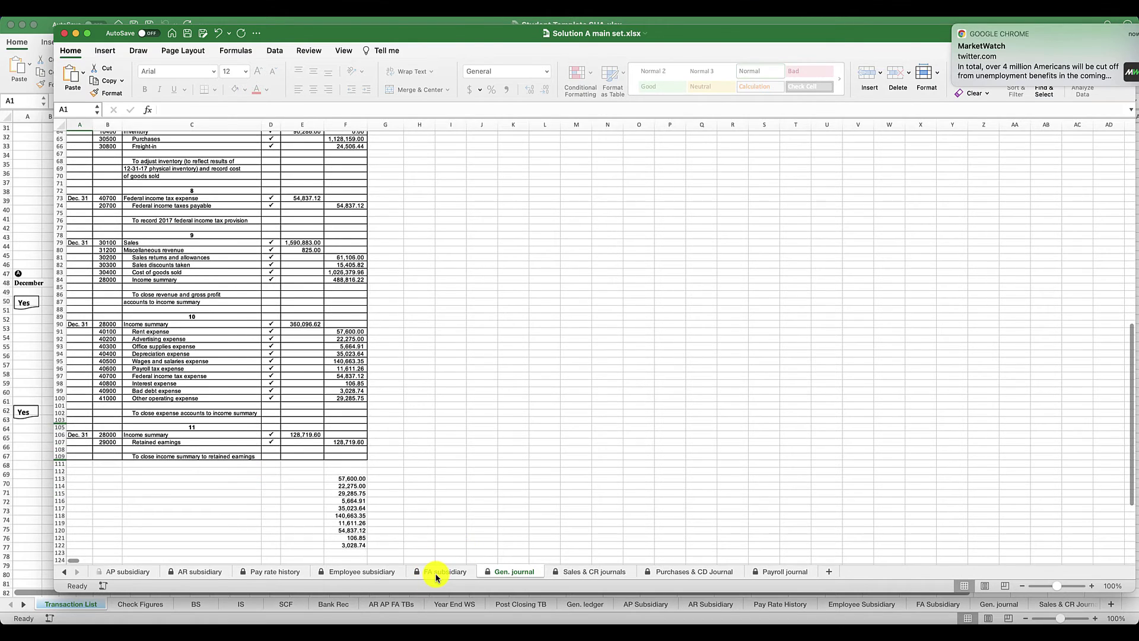
Step: Show the Fixed Asset Subsidiary Ledger in Normal view, then move to the Employee subsidiary sheet
{"action": "left_click", "coordinate": [445, 572]}
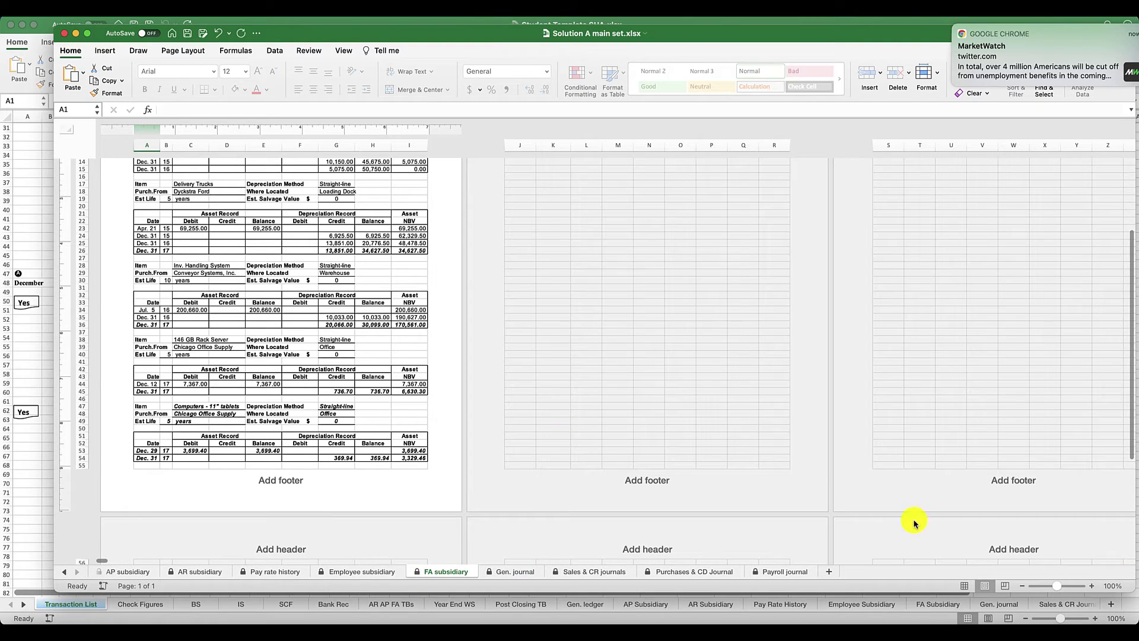
{"action": "left_click", "coordinate": [342, 51]}
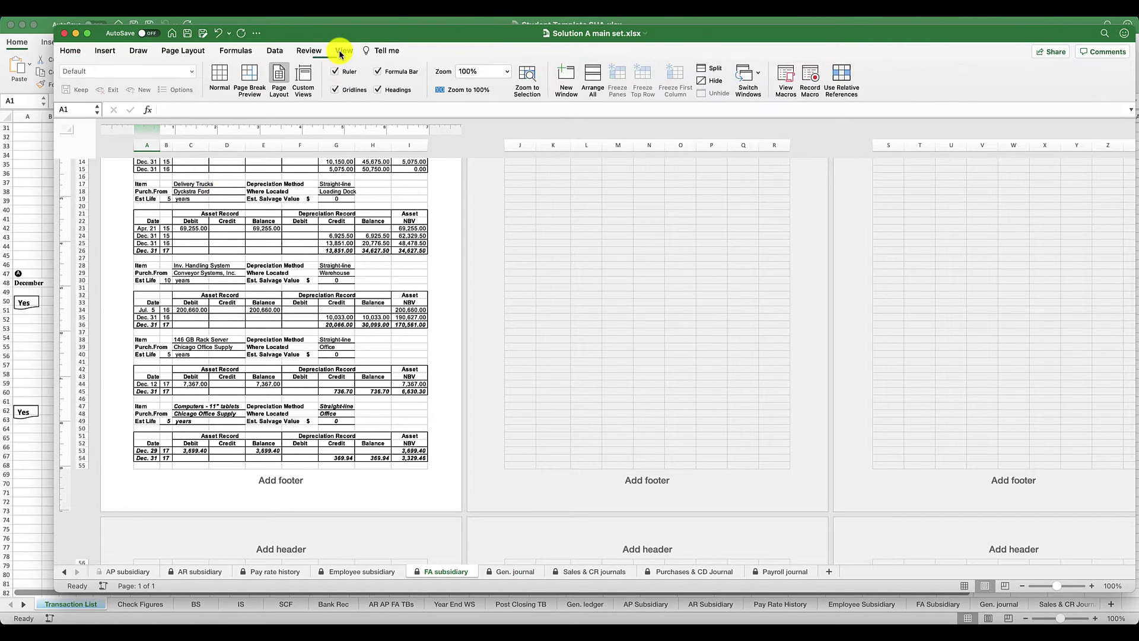
{"action": "left_click", "coordinate": [217, 77]}
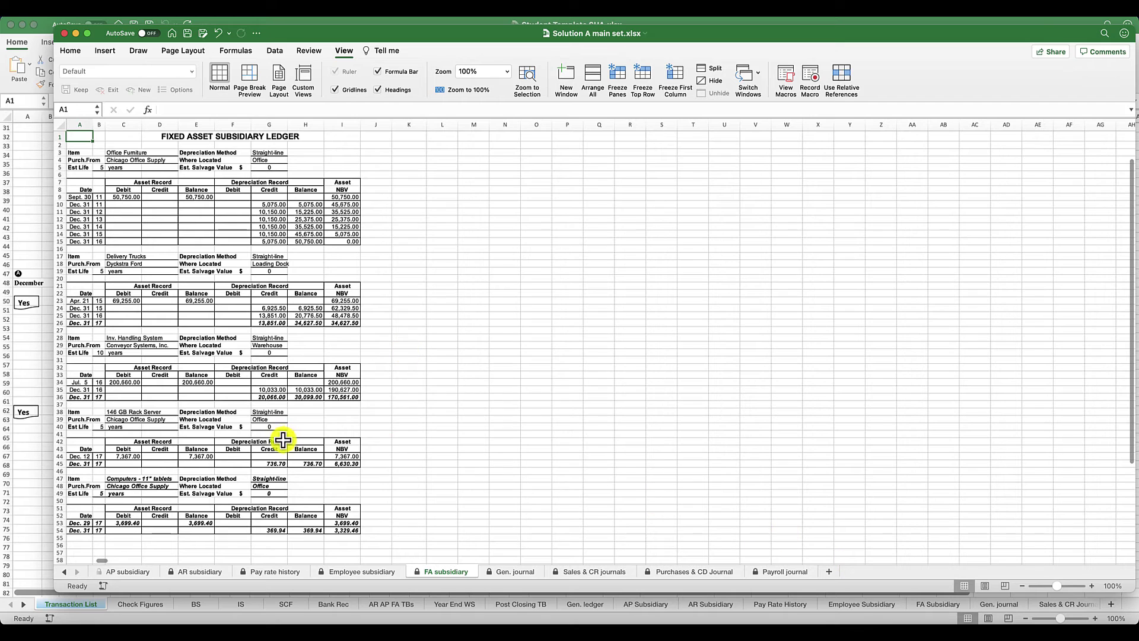
{"action": "scroll", "coordinate": [364, 474], "scroll_direction": "right", "scroll_amount": 1}
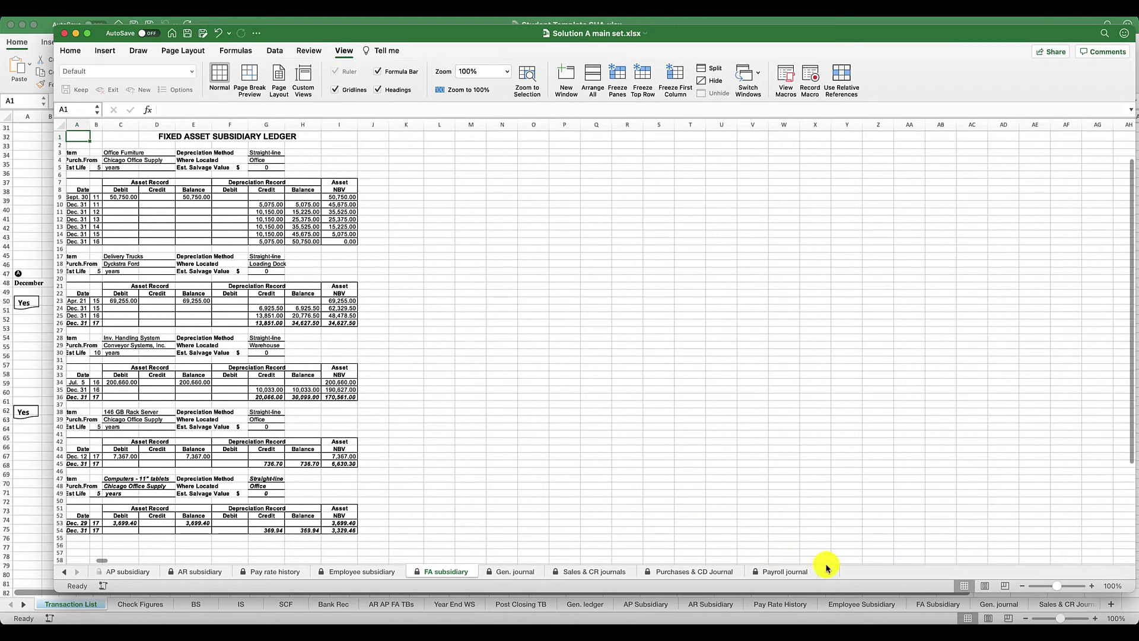
{"action": "left_click", "coordinate": [363, 573]}
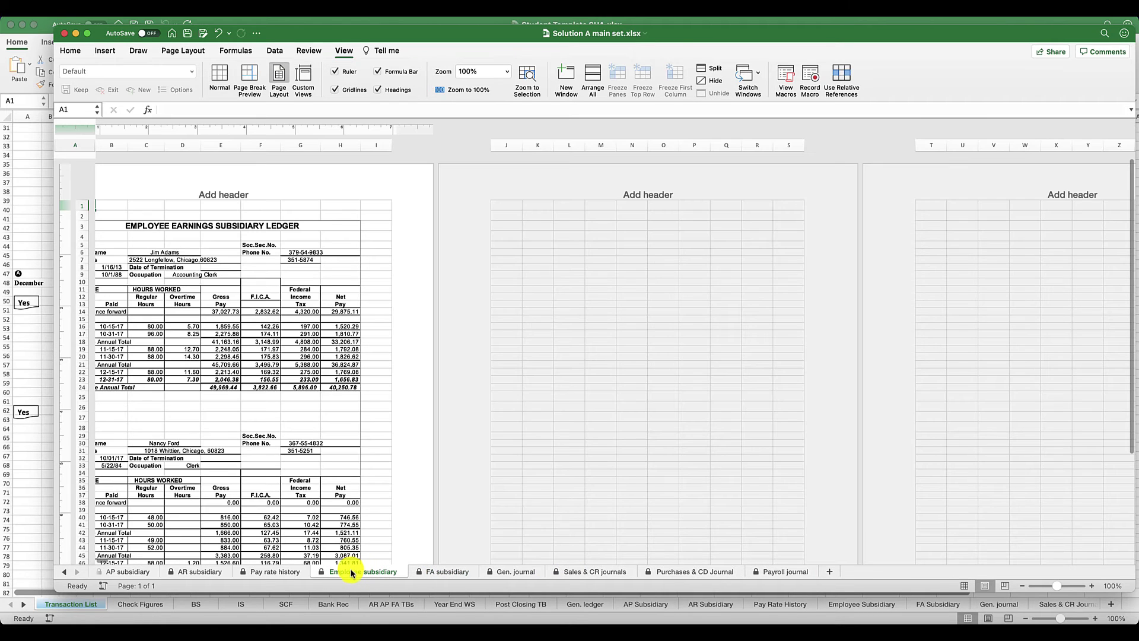
Step: Compare the Sales & CR journals with the AR subsidiary ledger, shown in Normal view
{"action": "left_click", "coordinate": [269, 573]}
{"action": "left_click", "coordinate": [209, 573]}
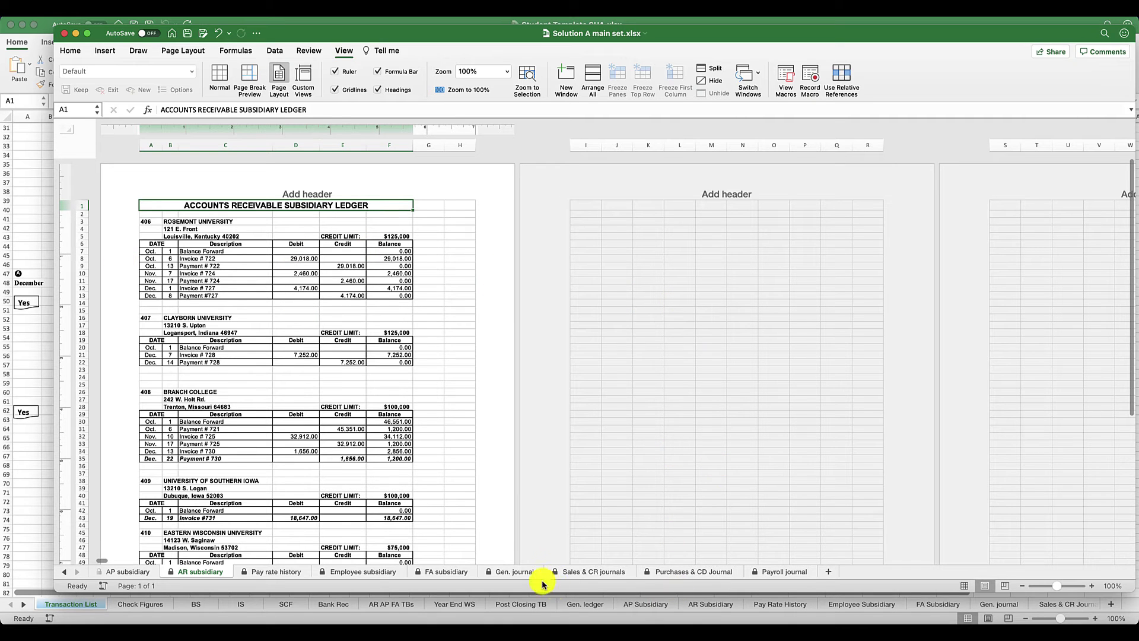
{"action": "left_click", "coordinate": [584, 573]}
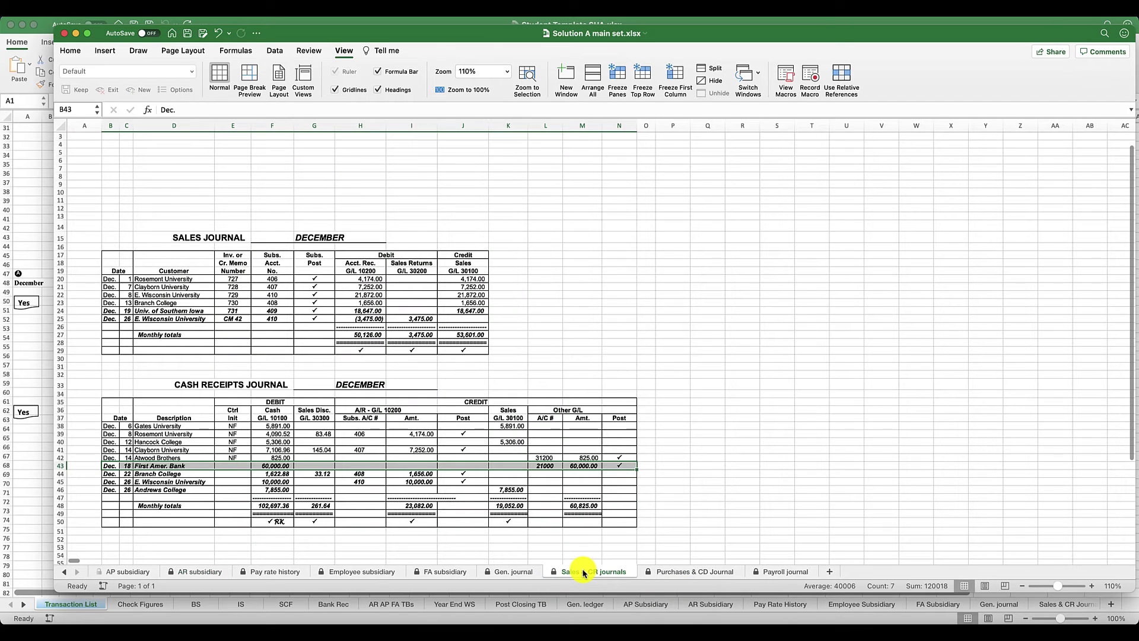
{"action": "left_click", "coordinate": [189, 572]}
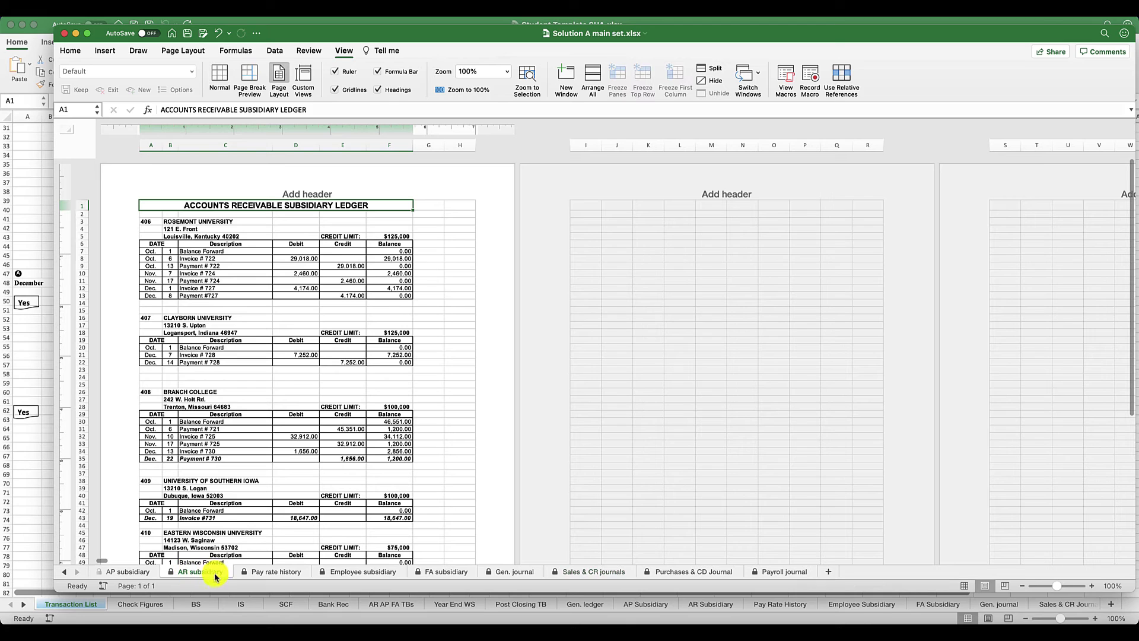
{"action": "left_click", "coordinate": [218, 76]}
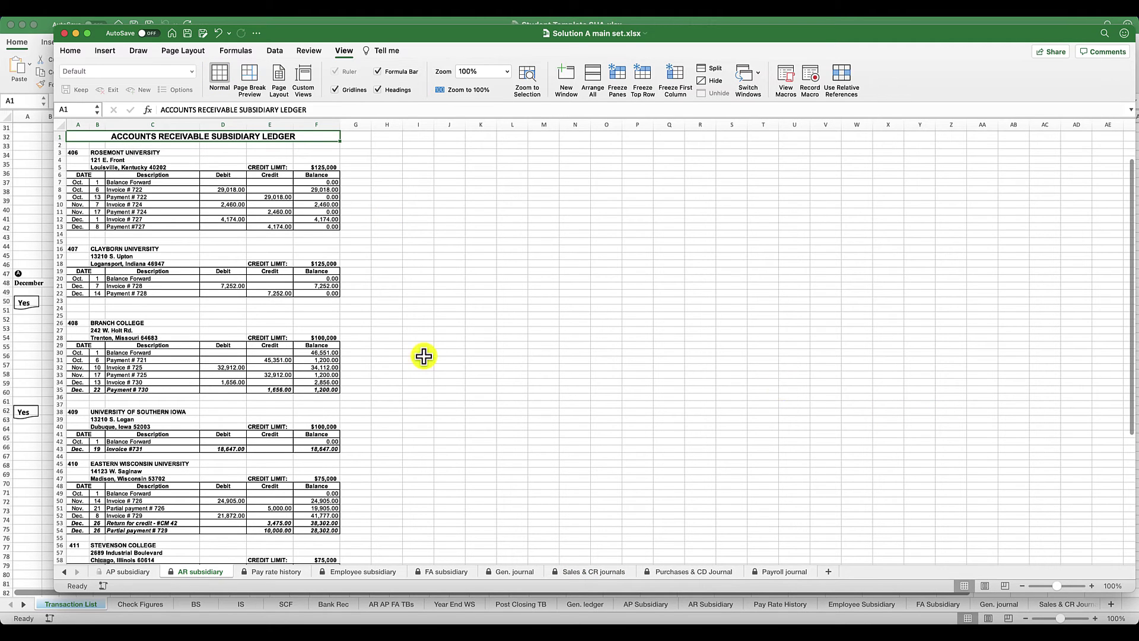
Step: Compare the Purchases & CD journals with the AP subsidiary ledger, shown in Normal view
{"action": "left_click", "coordinate": [62, 572]}
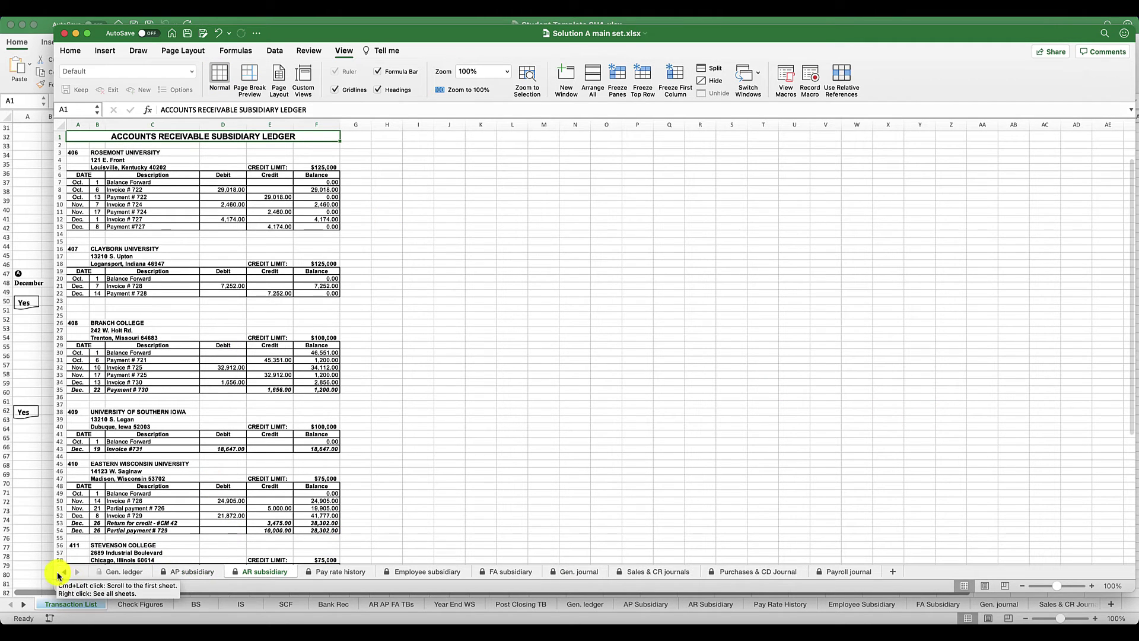
{"action": "left_click", "coordinate": [742, 572]}
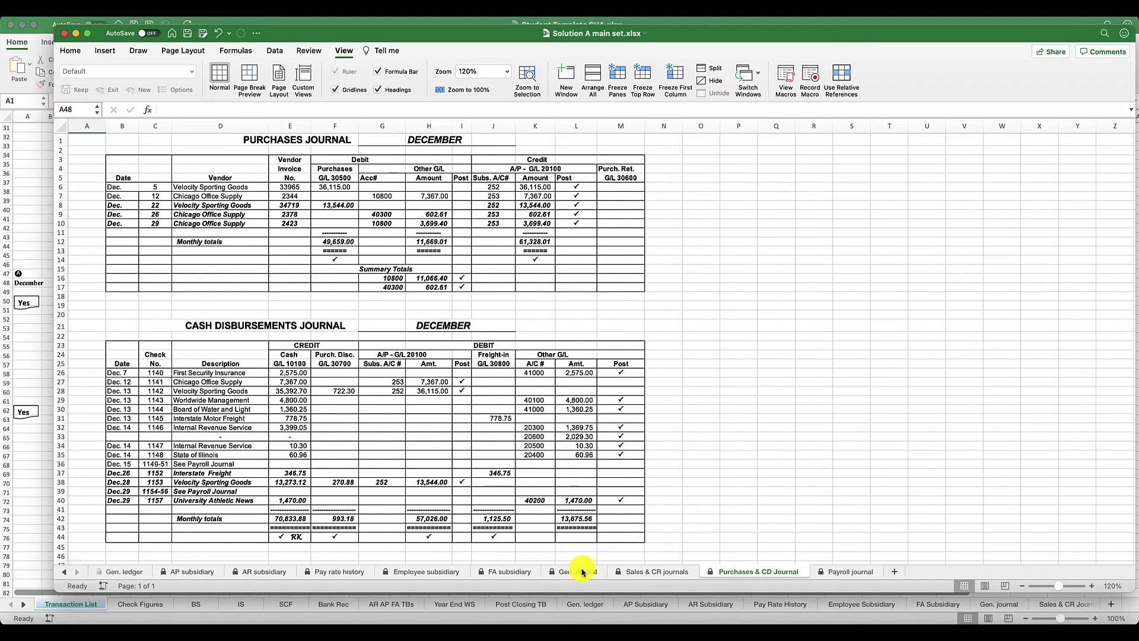
{"action": "left_click", "coordinate": [192, 571]}
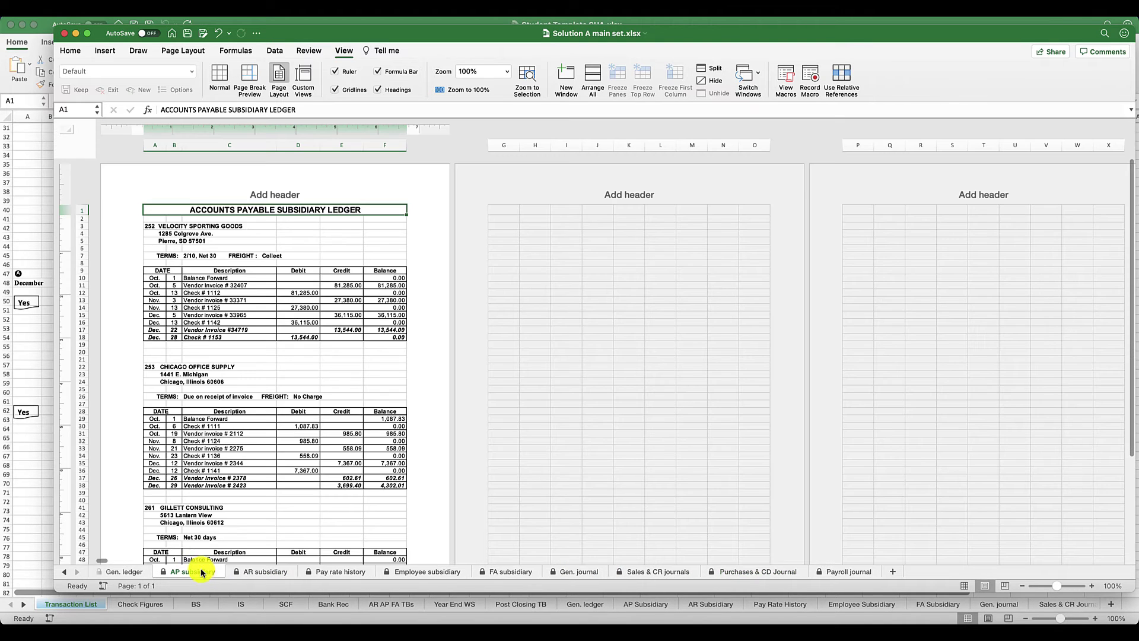
{"action": "left_click", "coordinate": [223, 72]}
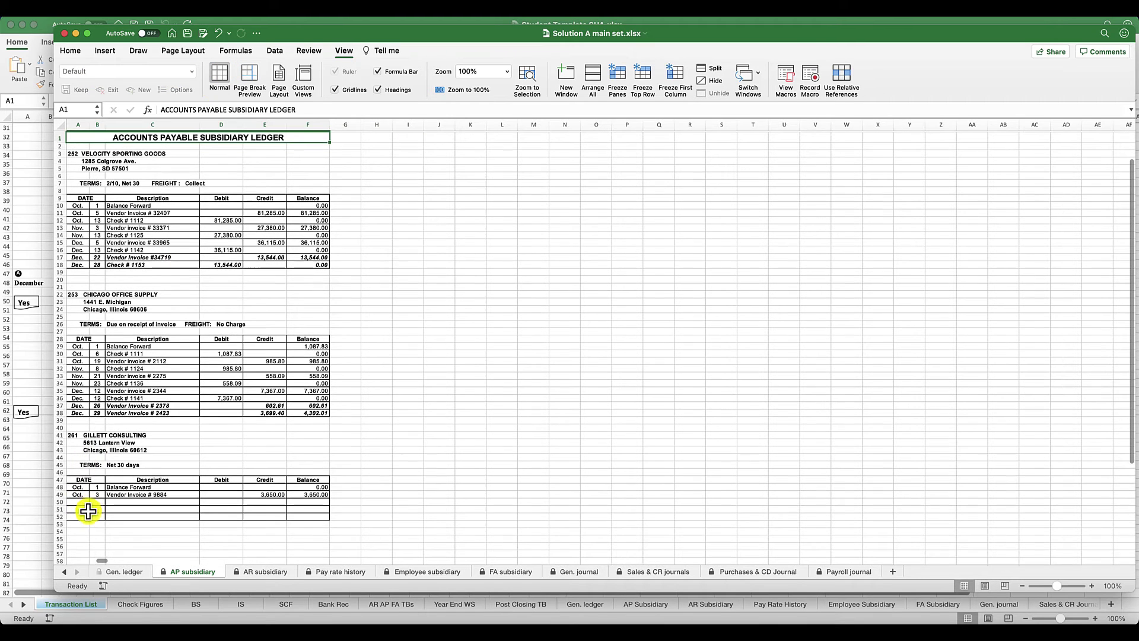
{"action": "left_click", "coordinate": [64, 572]}
Step: Check the Gen. ledger and Gen. journal, then show the $689,151.69 Post-closing TB in Normal view
{"action": "left_click", "coordinate": [298, 572]}
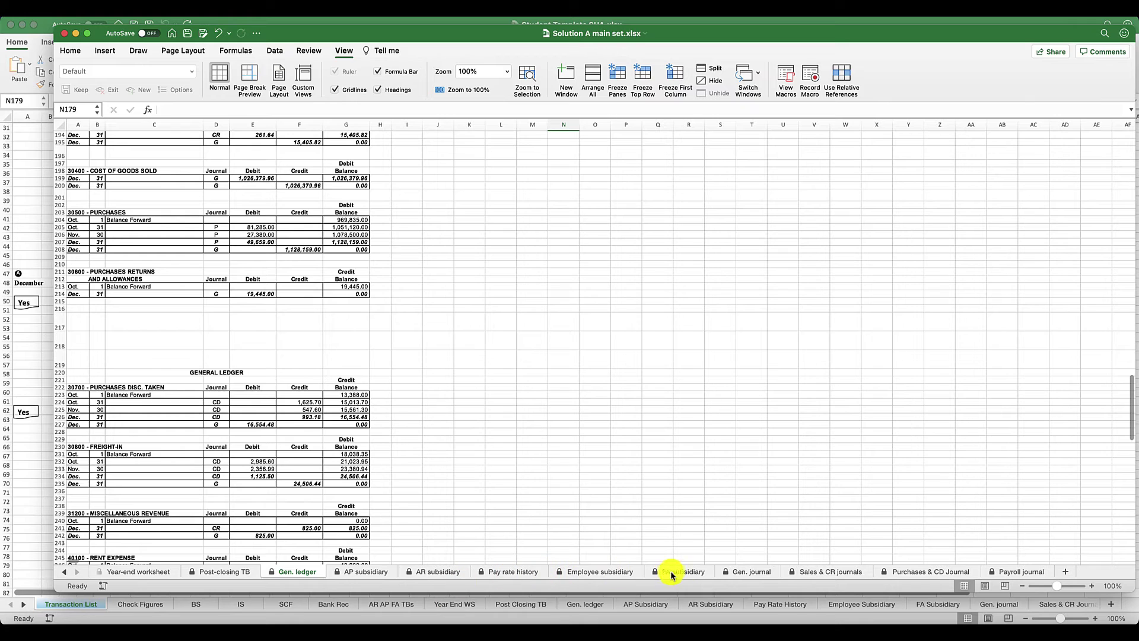
{"action": "left_click", "coordinate": [743, 573]}
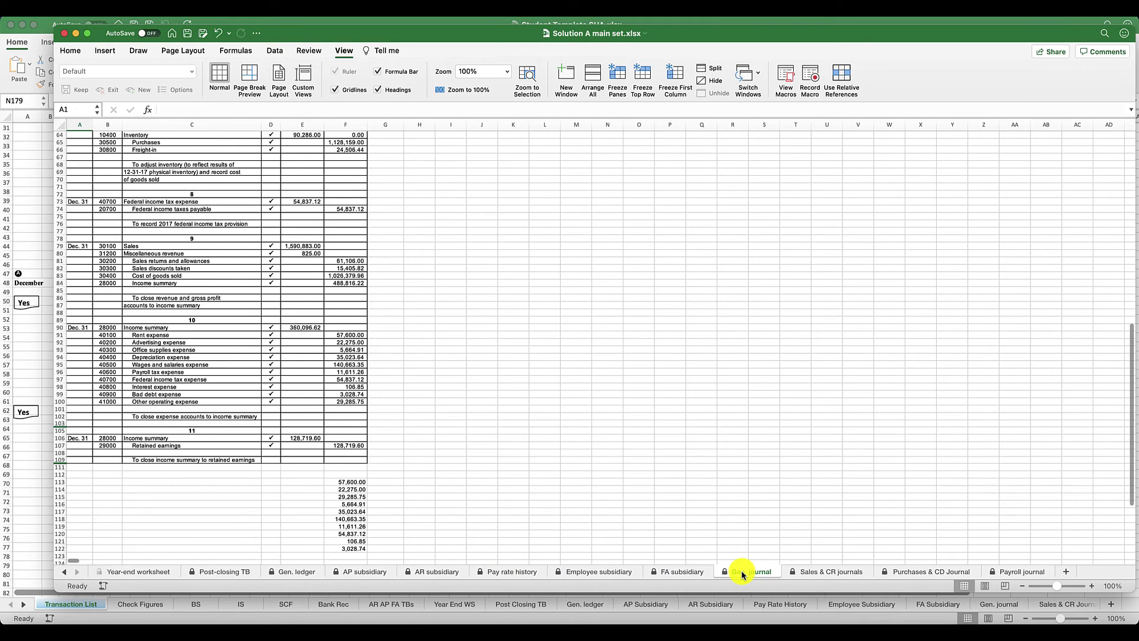
{"action": "left_click", "coordinate": [293, 574]}
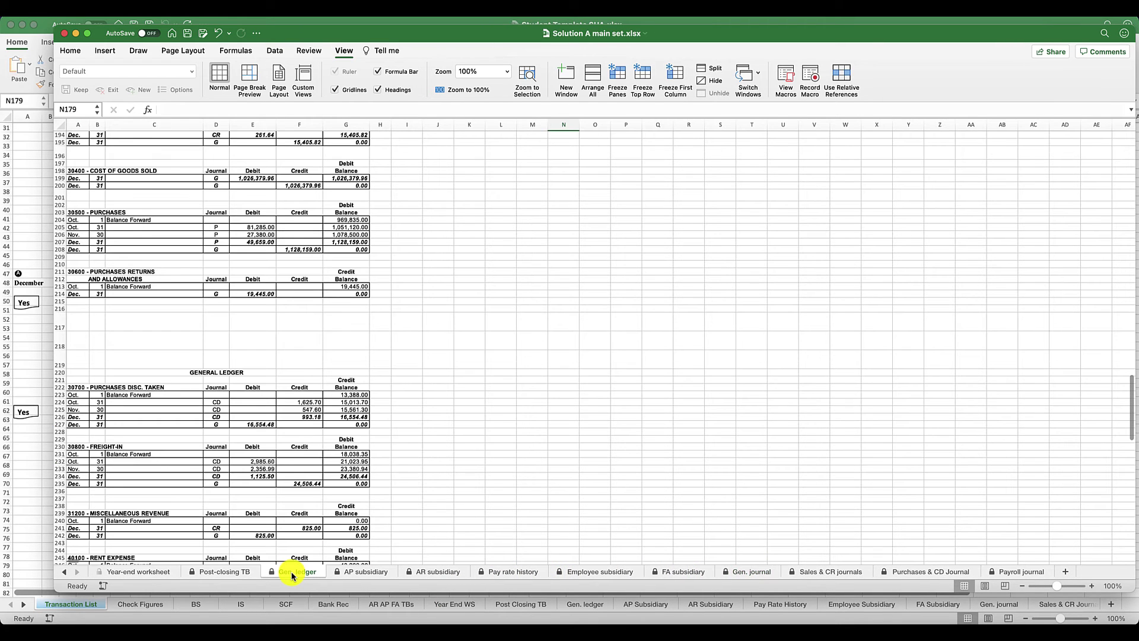
{"action": "left_click", "coordinate": [214, 572]}
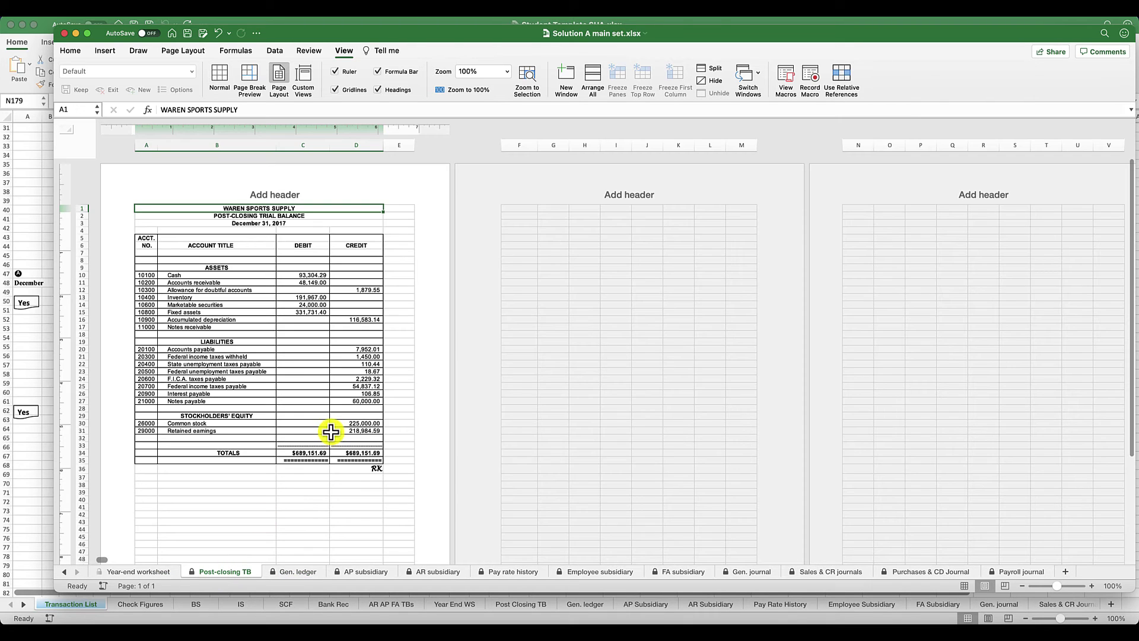
{"action": "left_click", "coordinate": [220, 74]}
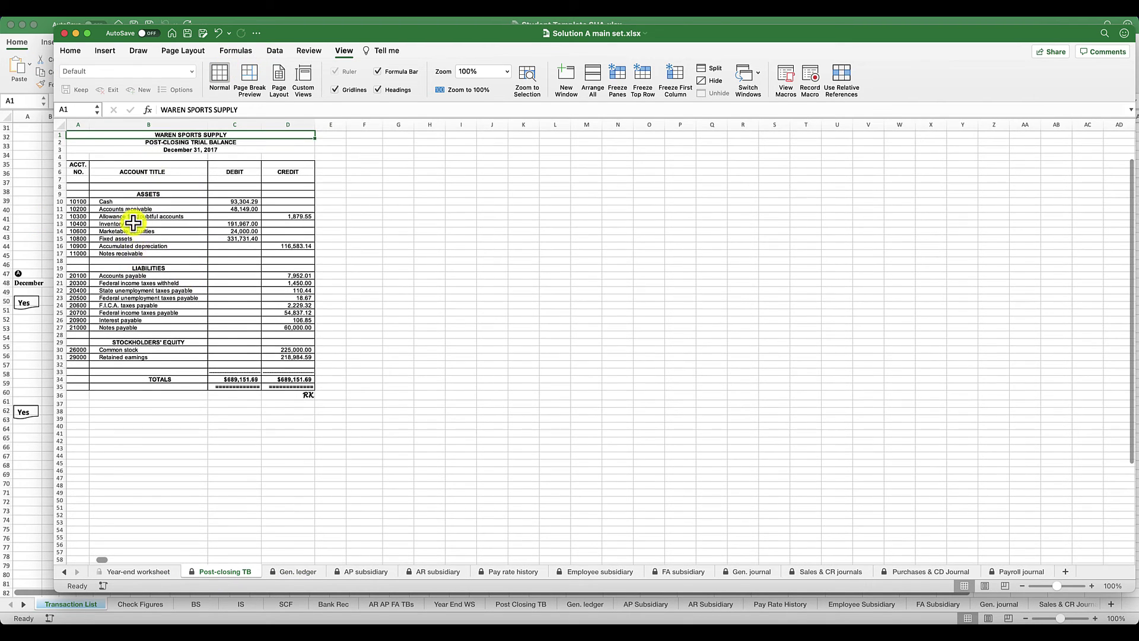
Step: Open the Year-end worksheet from its title row, showing balanced columns and net income of 128,719.60
{"action": "left_click", "coordinate": [130, 572]}
{"action": "scroll", "coordinate": [262, 486], "scroll_direction": "up", "scroll_amount": 10}
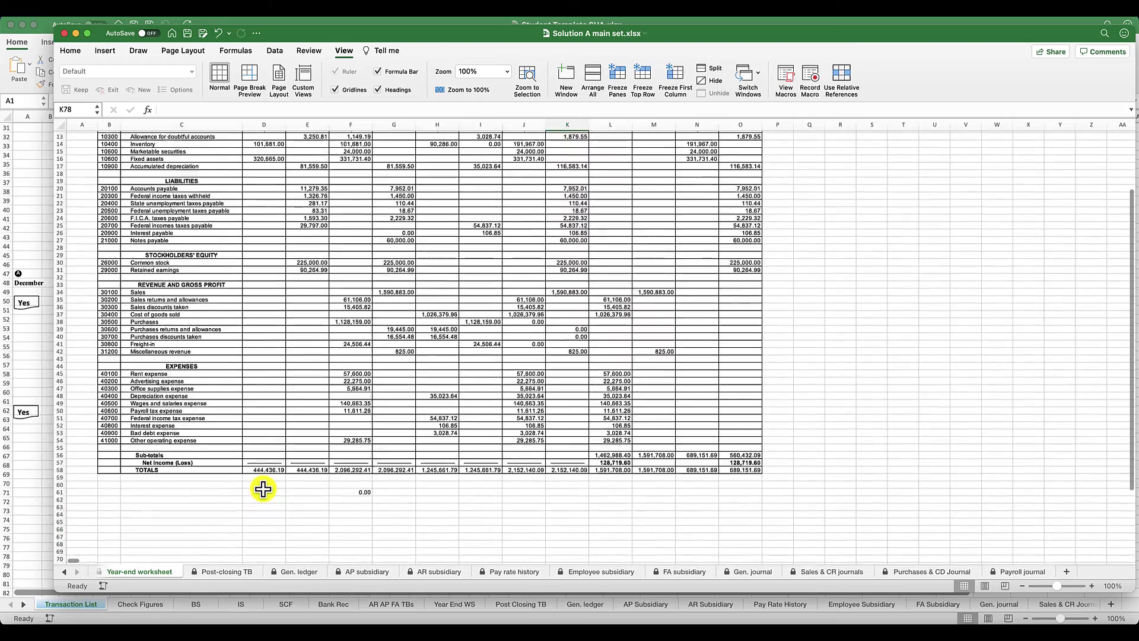
{"action": "scroll", "coordinate": [263, 489], "scroll_direction": "up", "scroll_amount": 4}
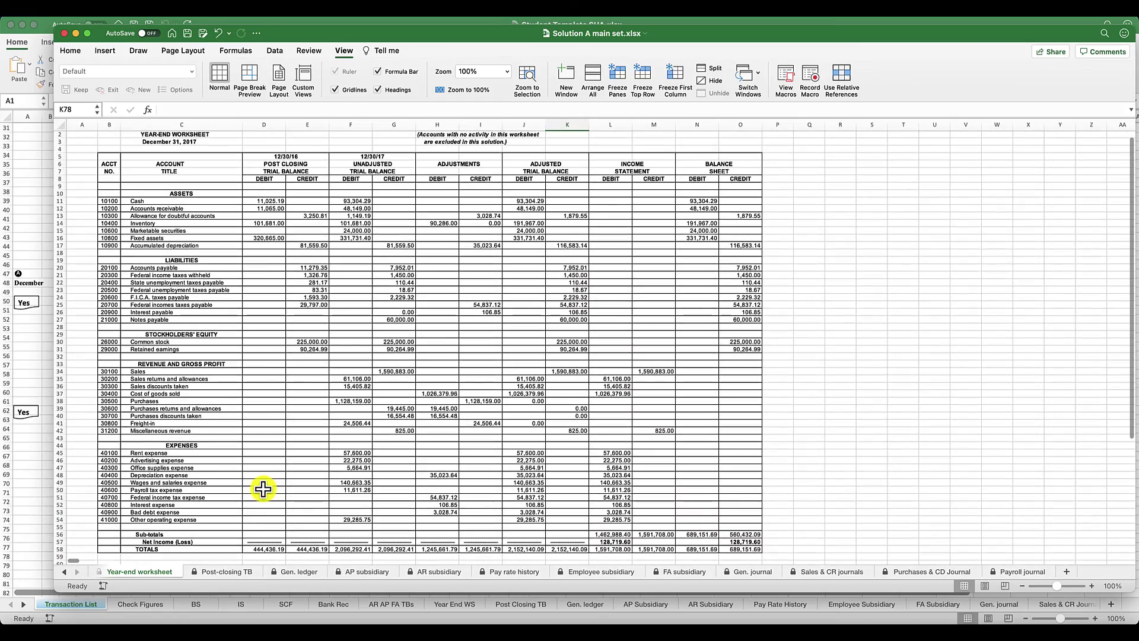
{"action": "scroll", "coordinate": [263, 488], "scroll_direction": "up", "scroll_amount": 1}
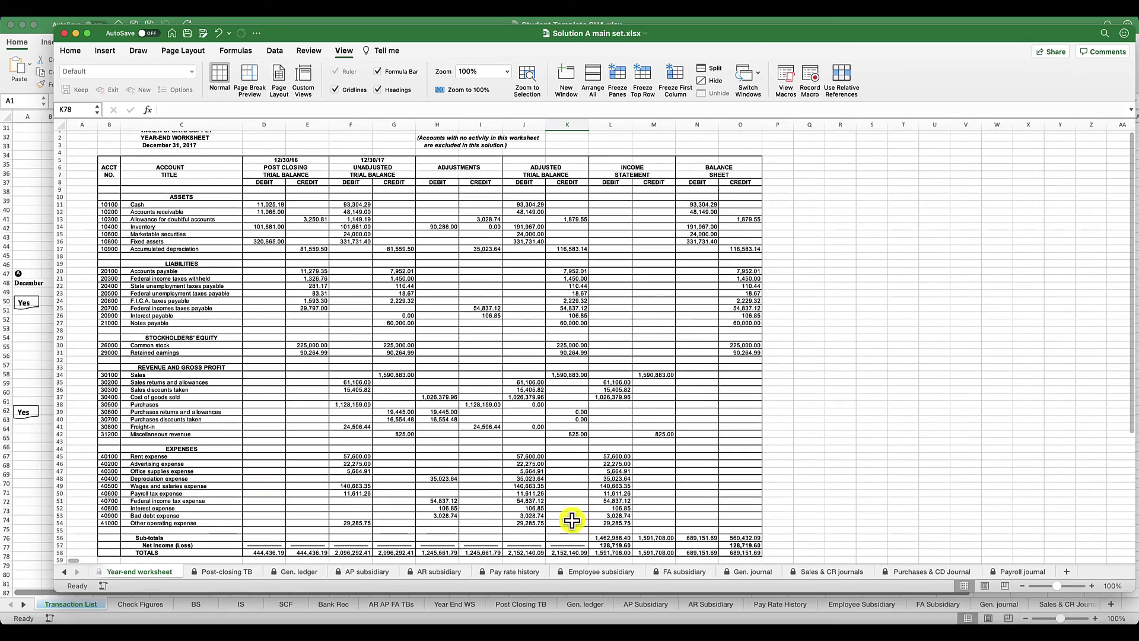
{"action": "scroll", "coordinate": [302, 372], "scroll_direction": "down", "scroll_amount": 1}
{"action": "scroll", "coordinate": [302, 372], "scroll_direction": "down", "scroll_amount": 1}
{"action": "scroll", "coordinate": [308, 366], "scroll_direction": "up", "scroll_amount": 1}
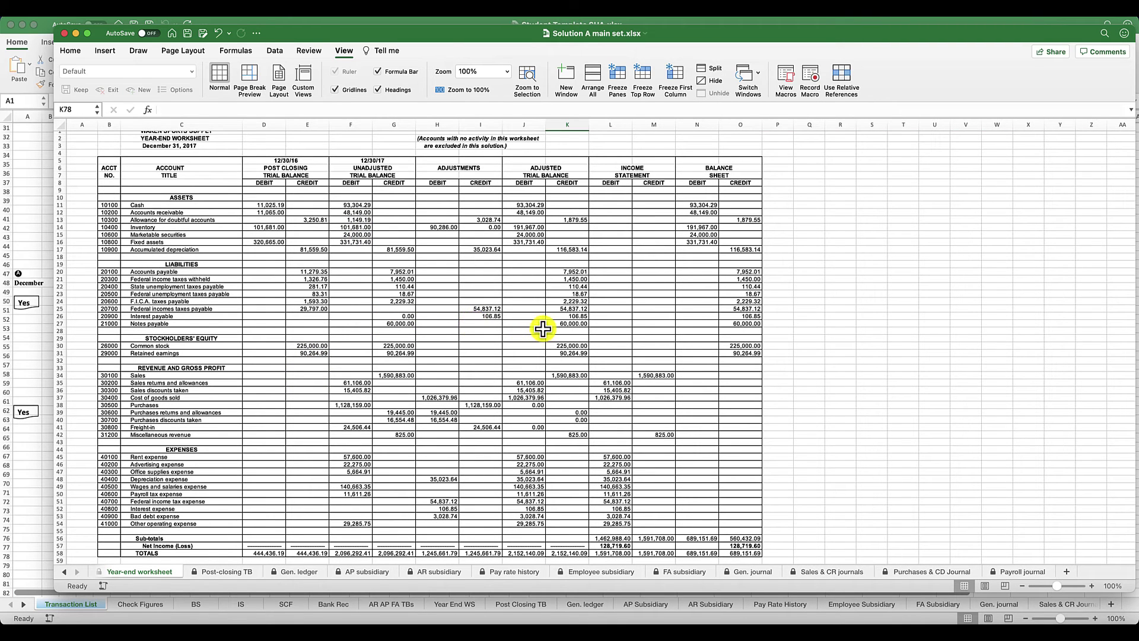
Step: Scroll the sheet tabs left to reveal earlier sheets such as Bank rec. and Cash flows
{"action": "left_click", "coordinate": [63, 573]}
{"action": "left_click", "coordinate": [63, 573]}
{"action": "left_click", "coordinate": [63, 573]}
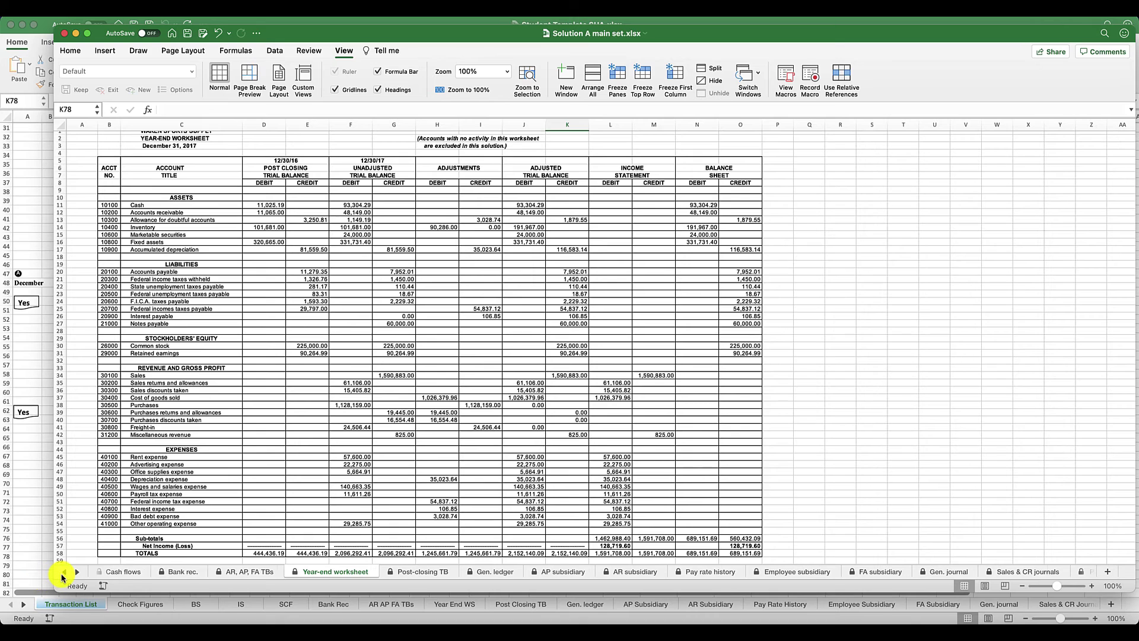
{"action": "left_click", "coordinate": [63, 573]}
{"action": "left_click", "coordinate": [63, 572]}
{"action": "left_click", "coordinate": [123, 573]}
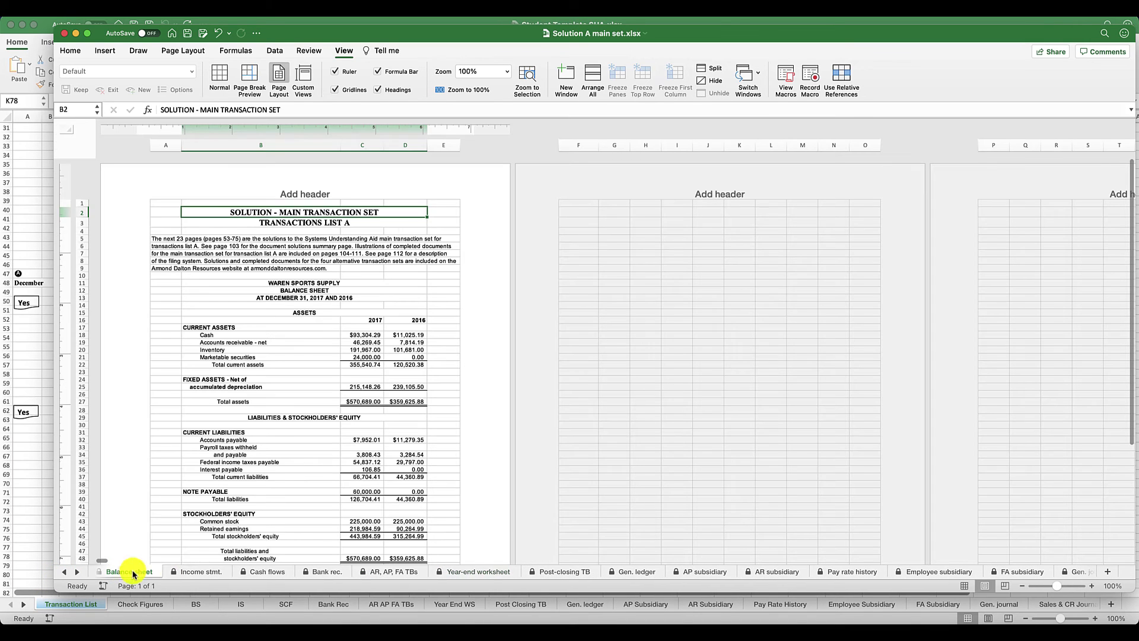
{"action": "left_click", "coordinate": [219, 76]}
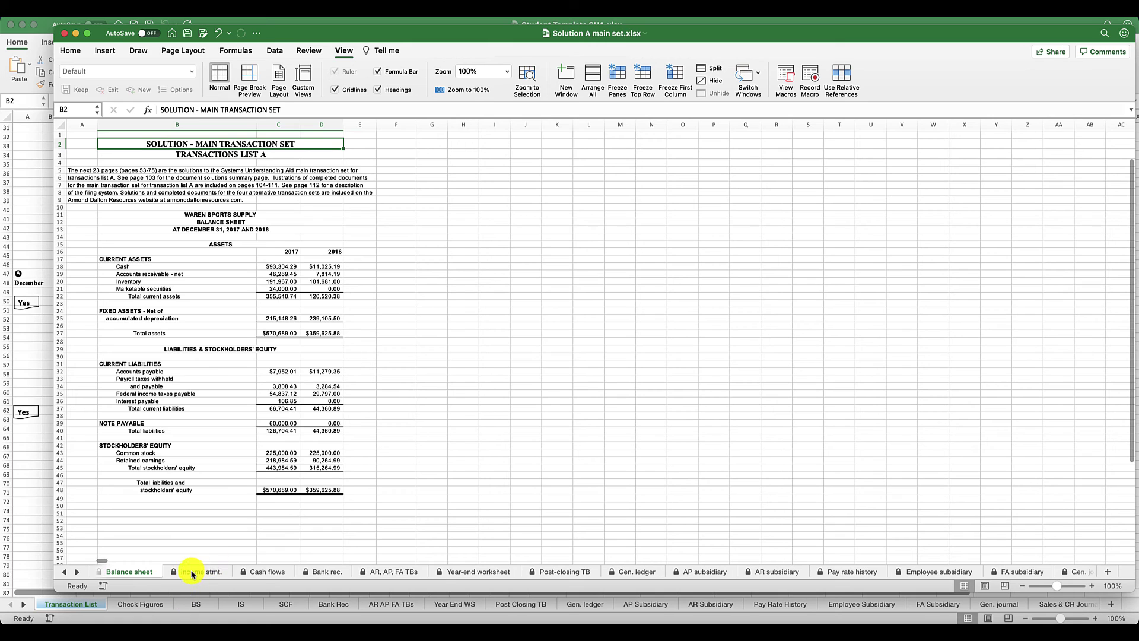
{"action": "left_click", "coordinate": [191, 573]}
{"action": "left_click", "coordinate": [219, 75]}
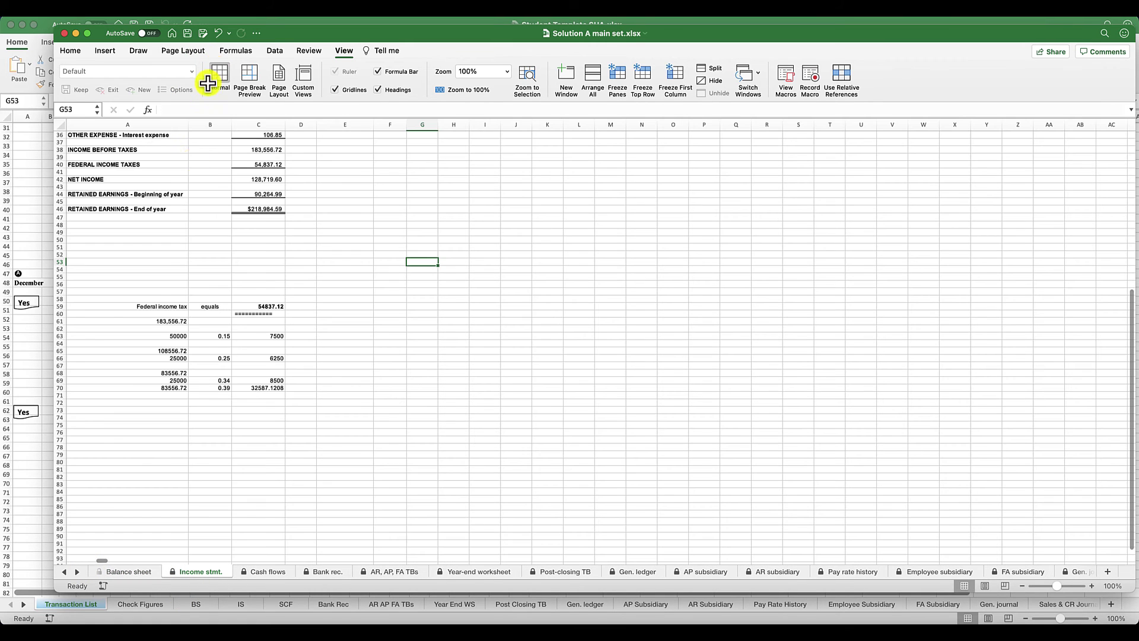
{"action": "left_click", "coordinate": [60, 573]}
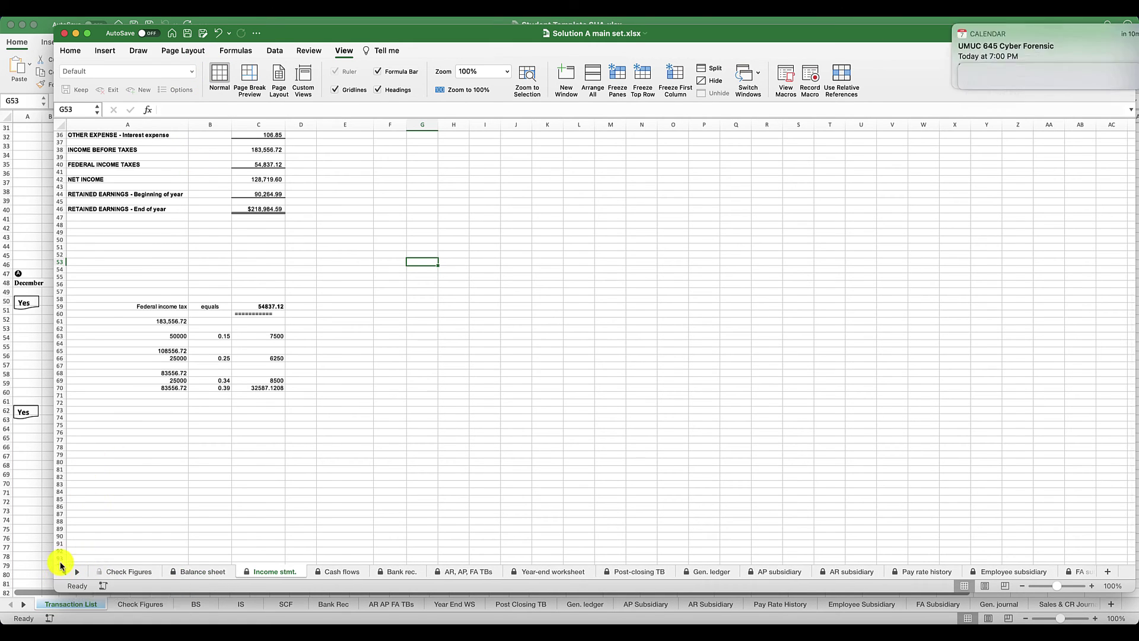
{"action": "left_click", "coordinate": [562, 572]}
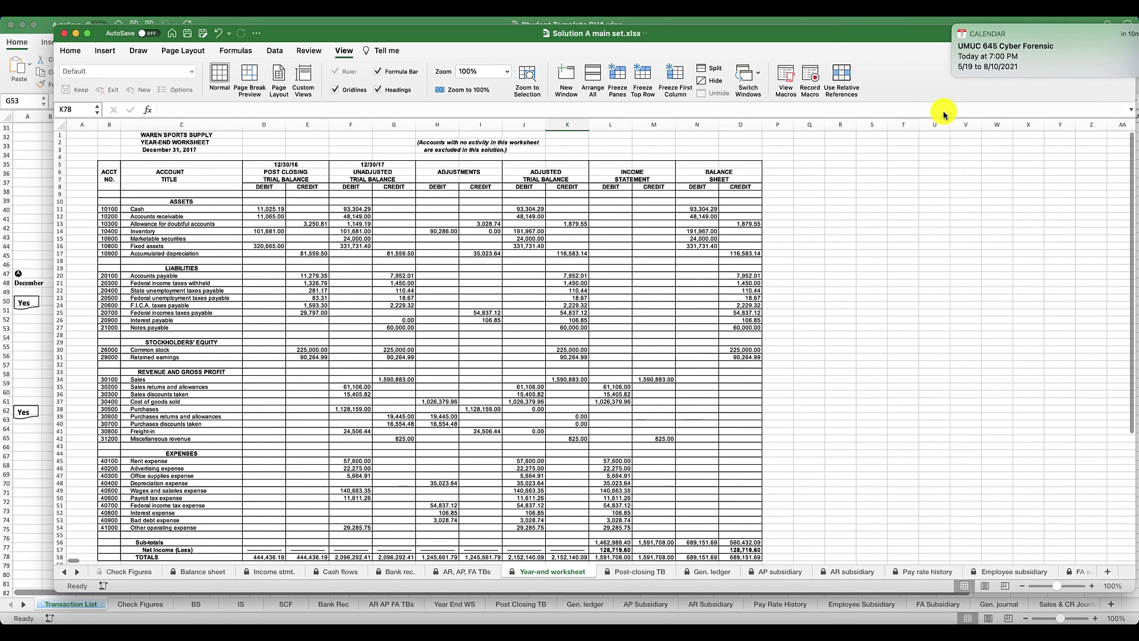
{"action": "left_click", "coordinate": [953, 27]}
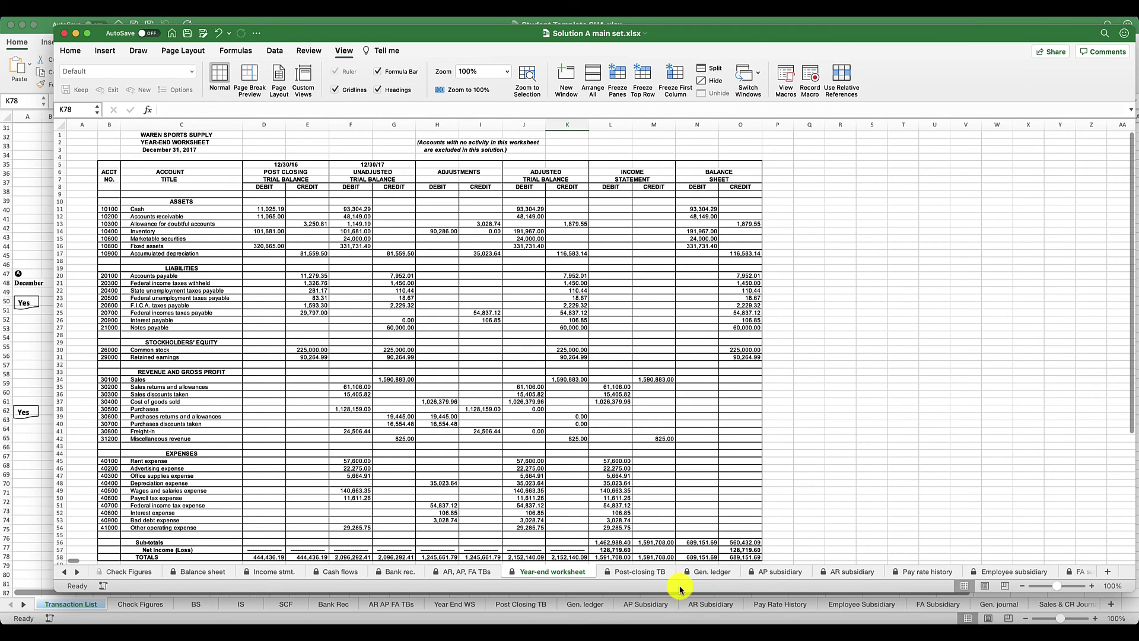
Step: Show the Bank rec. sheet in Normal view, with bank and ledger balances reconciled to $93,304.29
{"action": "left_click", "coordinate": [397, 573]}
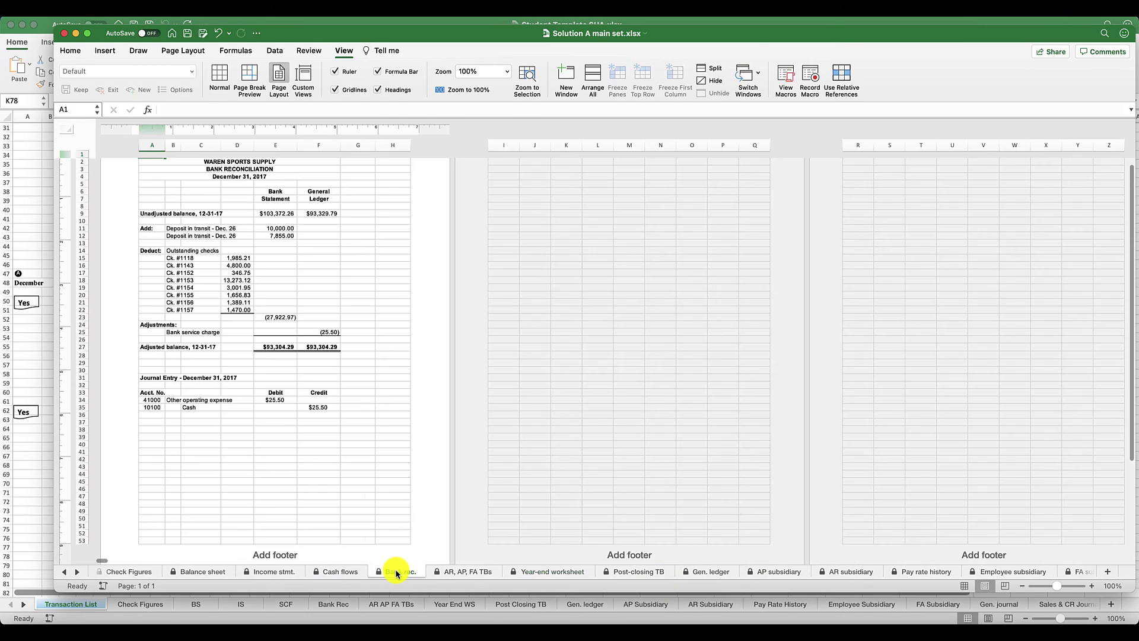
{"action": "left_click", "coordinate": [215, 77]}
{"action": "scroll", "coordinate": [425, 275], "scroll_direction": "up", "scroll_amount": 3}
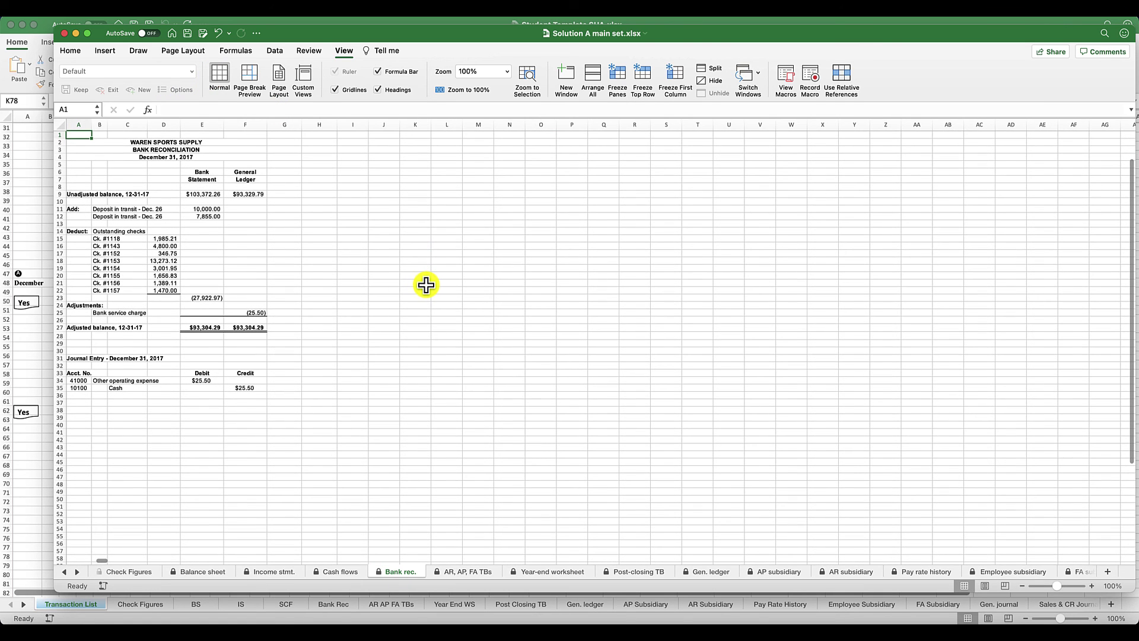
{"action": "scroll", "coordinate": [395, 330], "scroll_direction": "right", "scroll_amount": 1}
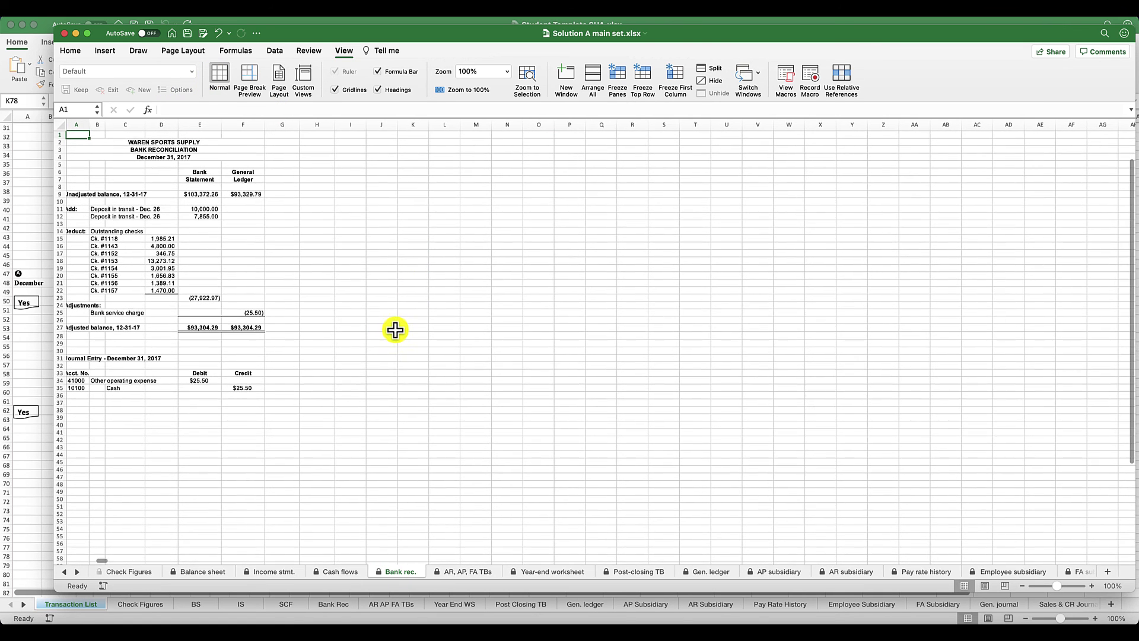
{"action": "scroll", "coordinate": [676, 332], "scroll_direction": "down", "scroll_amount": 1}
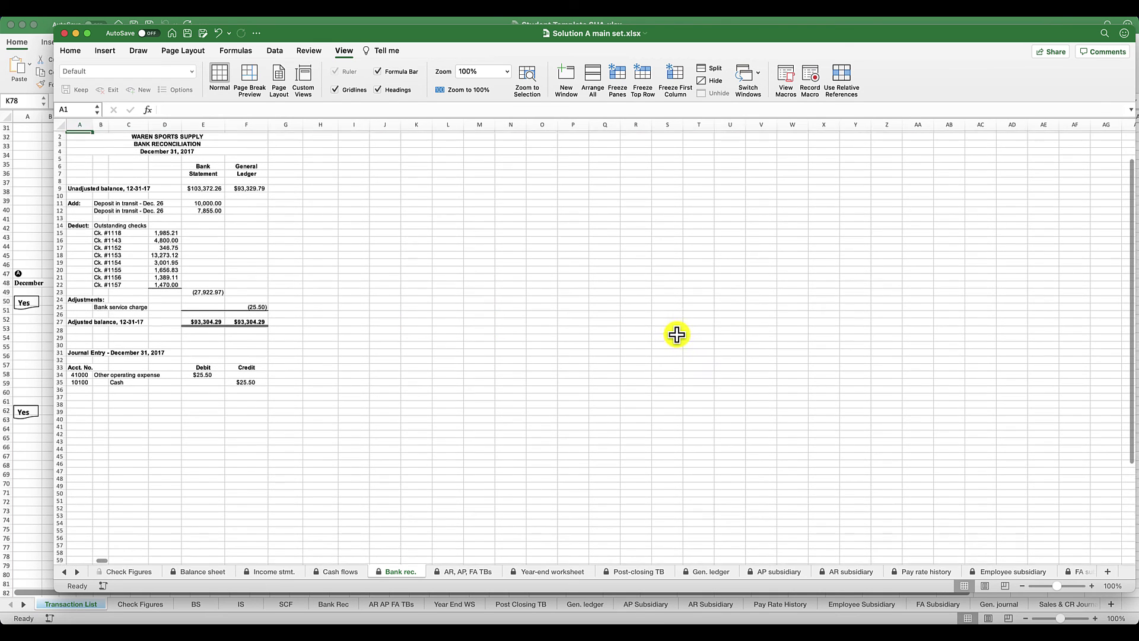